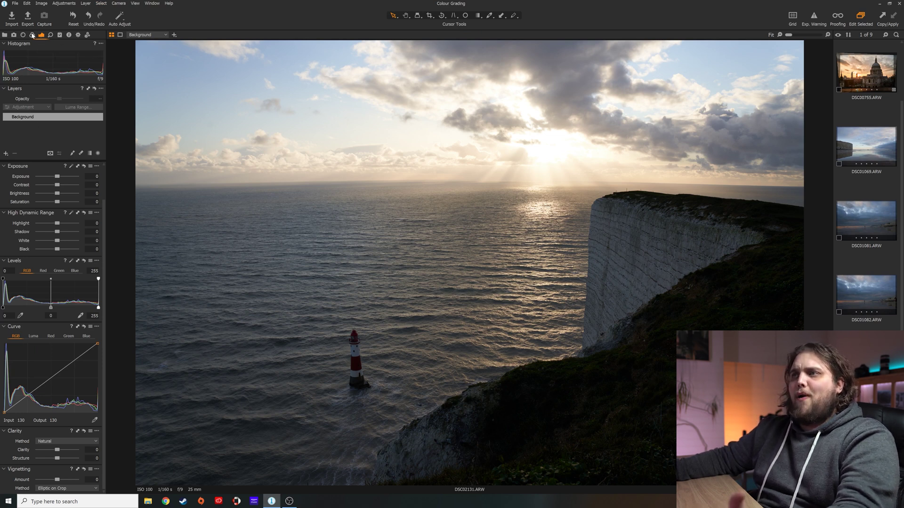
Pick the chalk cliff face as the neutral white balance reference, and raise the background's Kelvin value to 7423
{"action": "left_click", "coordinate": [32, 35]}
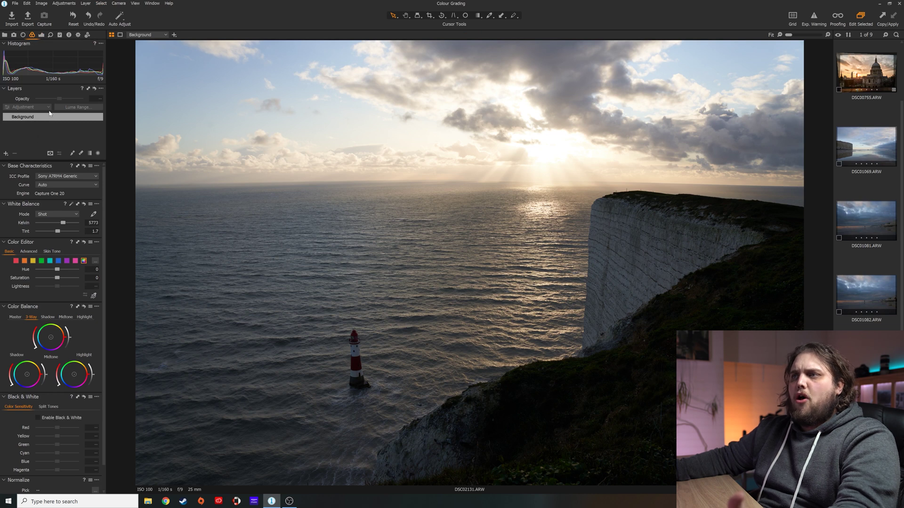
{"action": "left_click", "coordinate": [35, 118]}
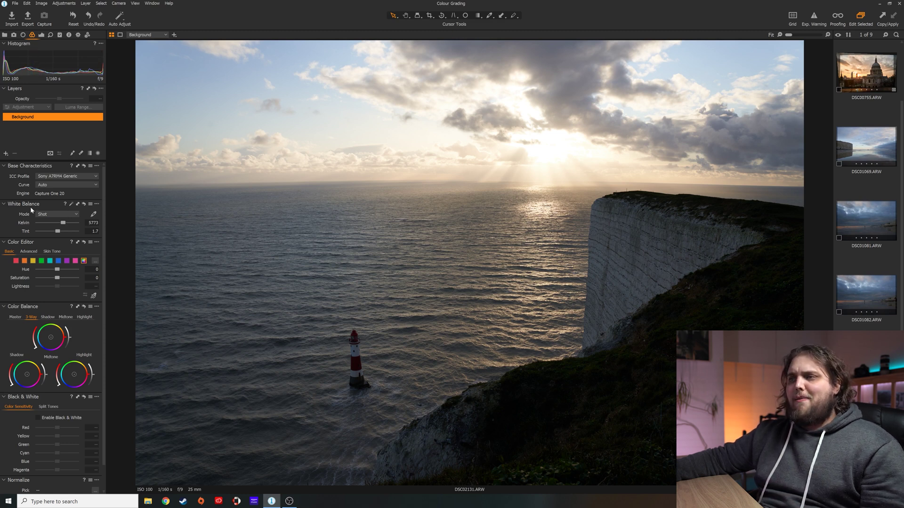
{"action": "left_click", "coordinate": [96, 217]}
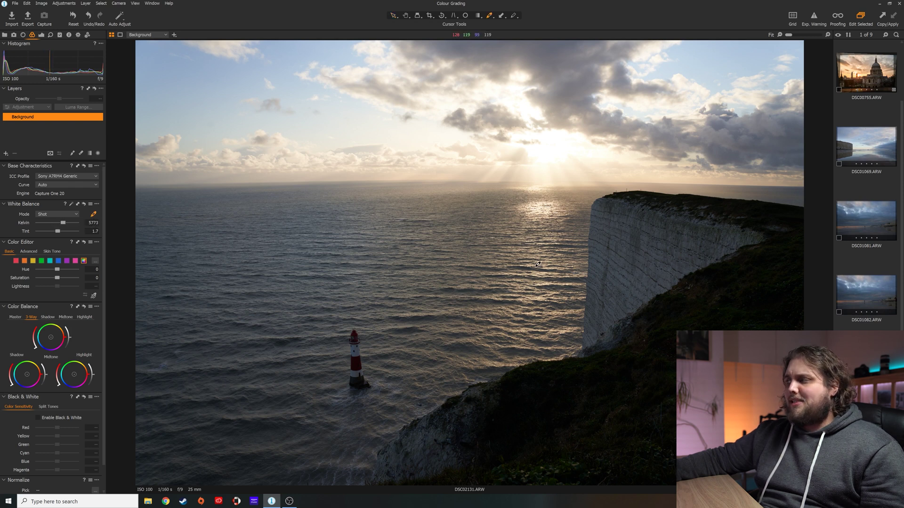
{"action": "left_click", "coordinate": [626, 235]}
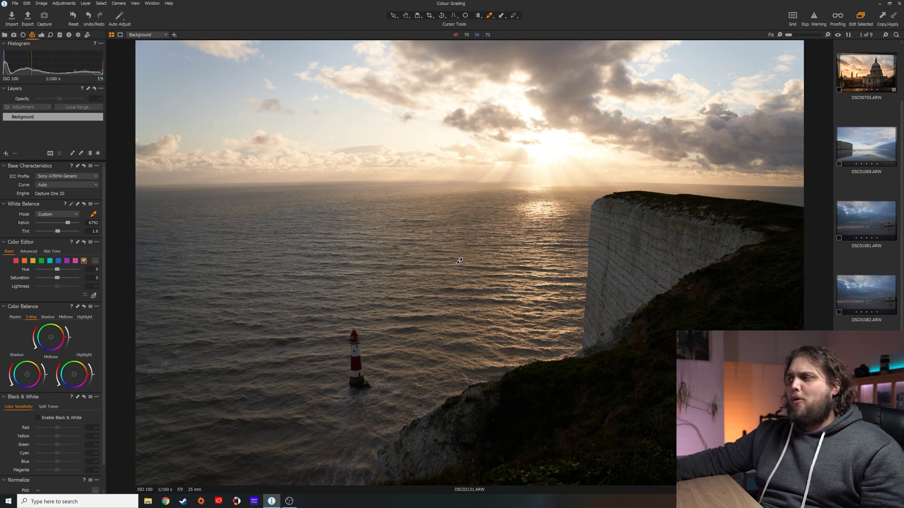
{"action": "left_click", "coordinate": [392, 18]}
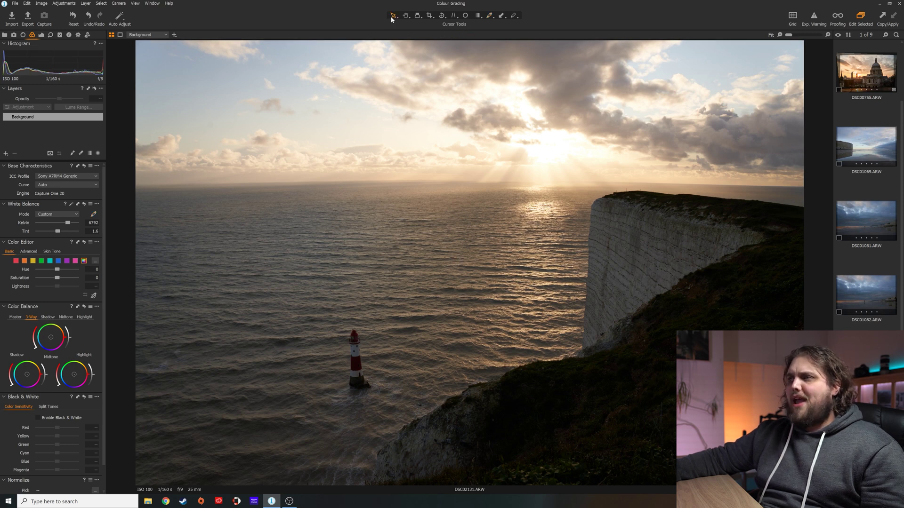
{"action": "left_click_drag", "start_coordinate": [70, 223], "coordinate": [72, 225]}
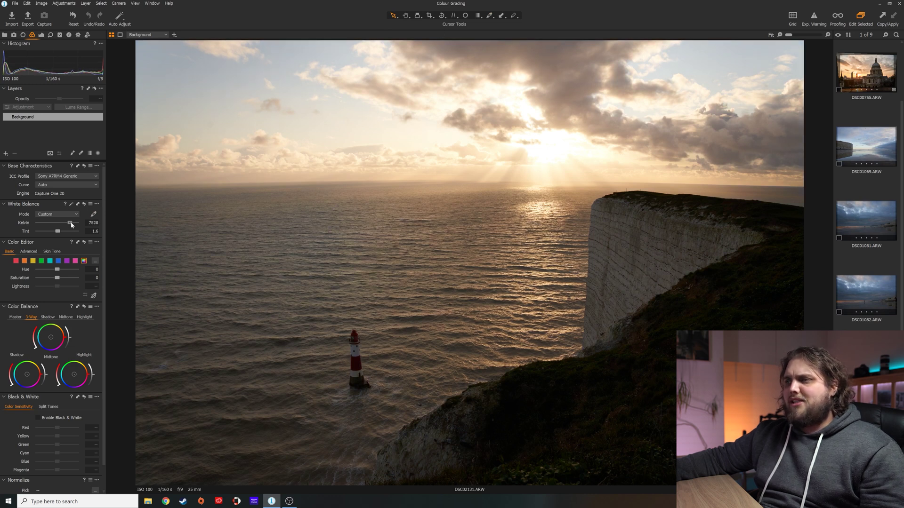
{"action": "left_click_drag", "start_coordinate": [71, 225], "coordinate": [70, 225]}
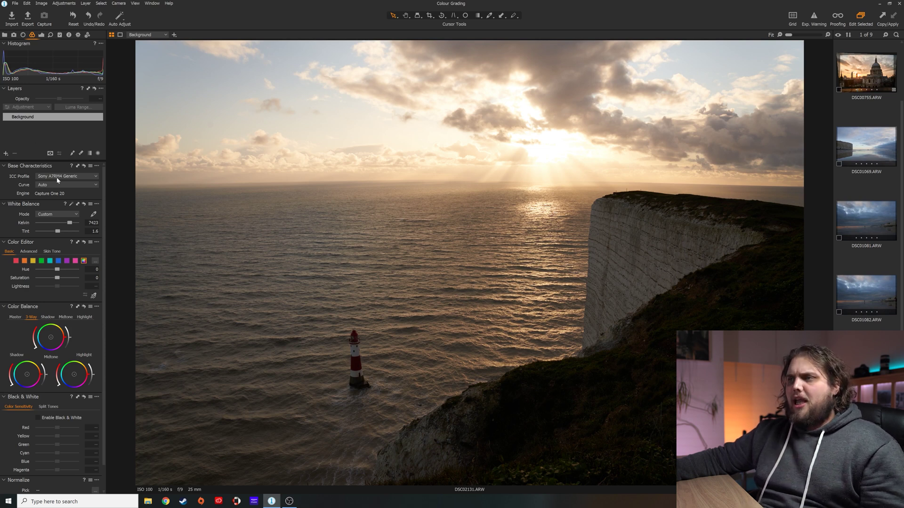
Set the background's exposure to -0.19, contrast to 12, saturation to 5, highlights to -61 and shadows to 27, and compare with the reset image
{"action": "left_click", "coordinate": [41, 35]}
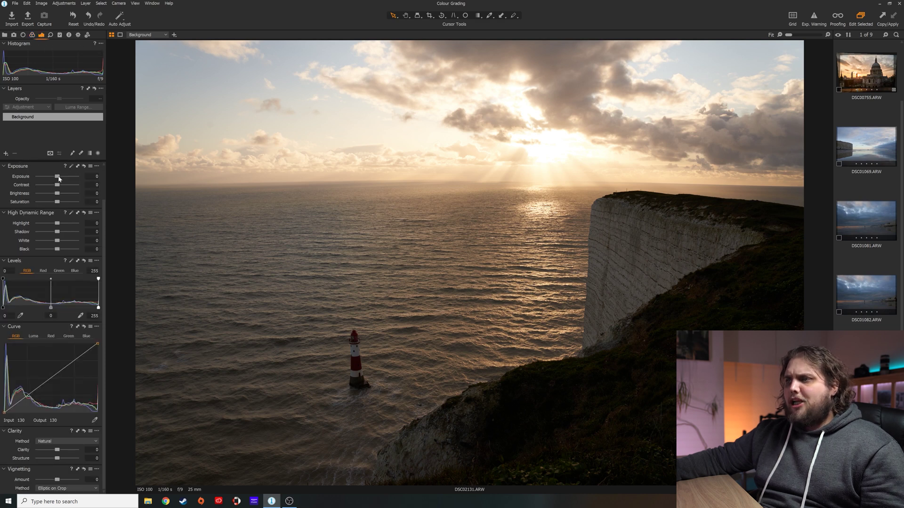
{"action": "left_click_drag", "start_coordinate": [59, 178], "coordinate": [65, 235]}
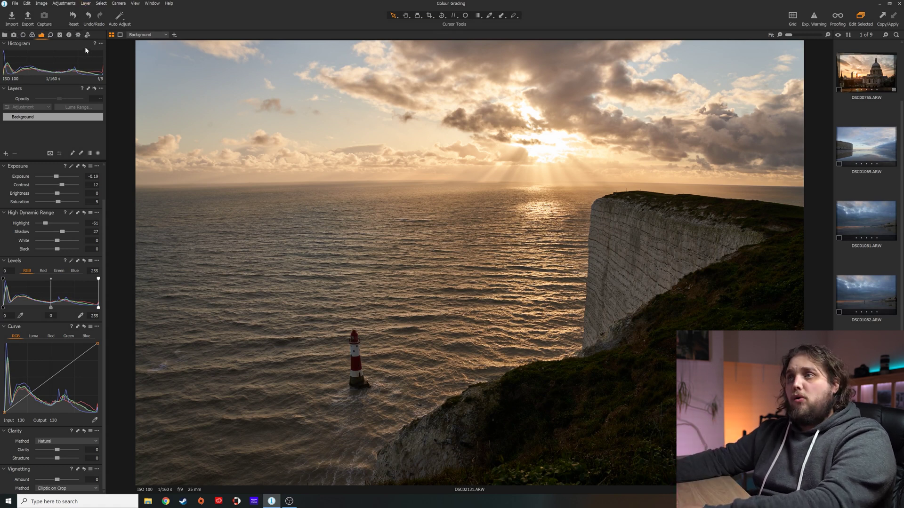
{"action": "left_click", "coordinate": [73, 17]}
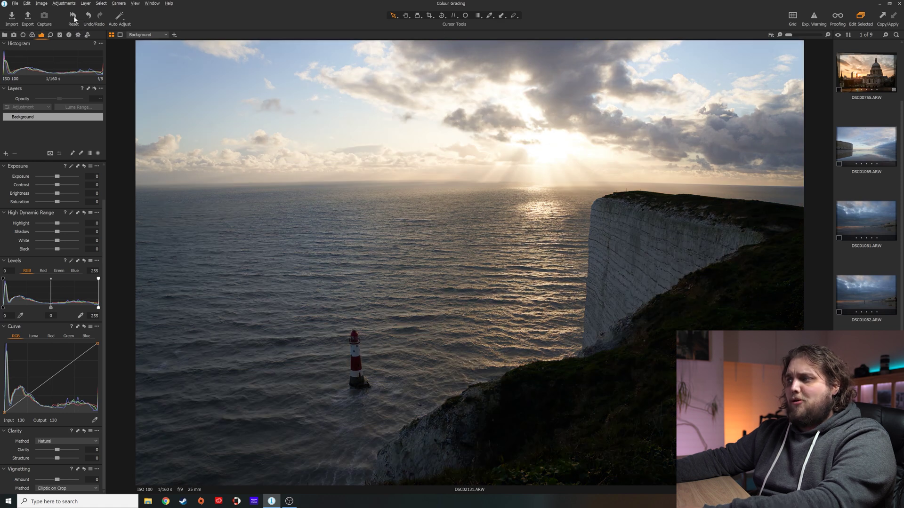
{"action": "key", "text": "ctrl+z"}
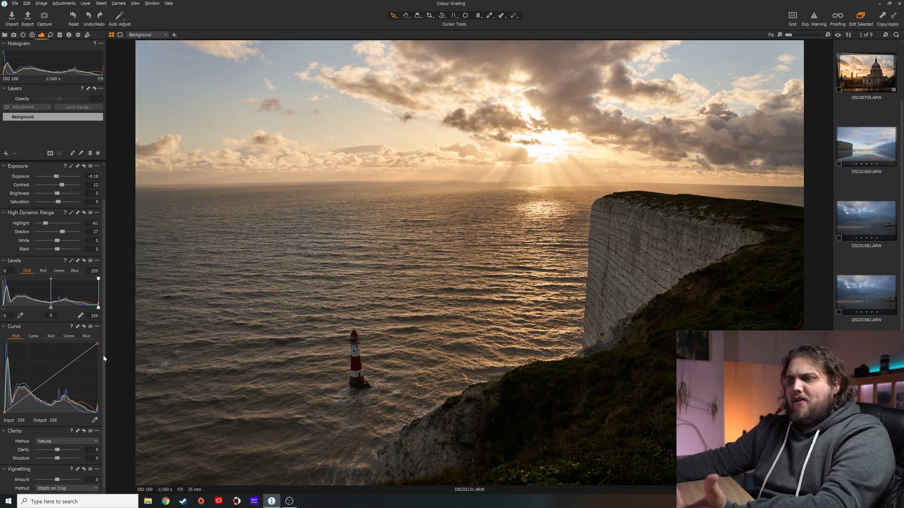
Set the background's clarity to 12 with the Natural method and its vignetting amount to -0.19
{"action": "left_click_drag", "start_coordinate": [57, 451], "coordinate": [60, 451]}
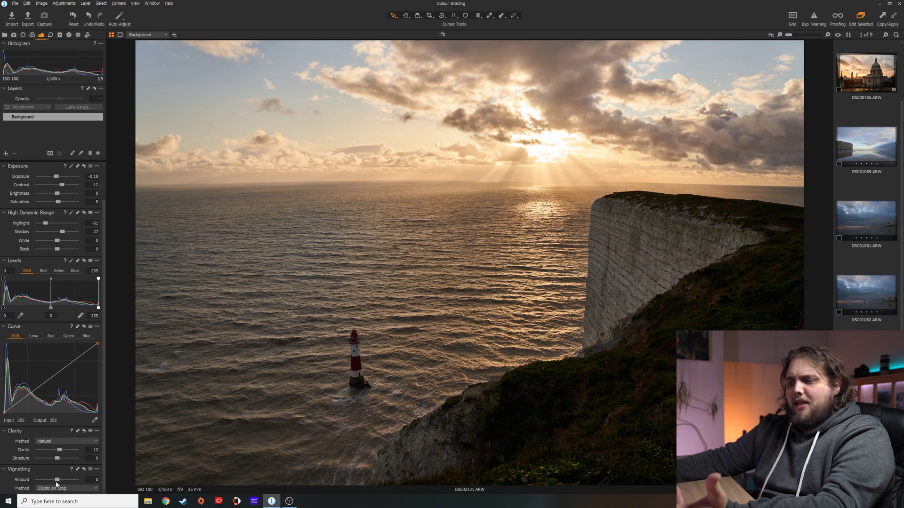
{"action": "left_click_drag", "start_coordinate": [56, 481], "coordinate": [56, 482]}
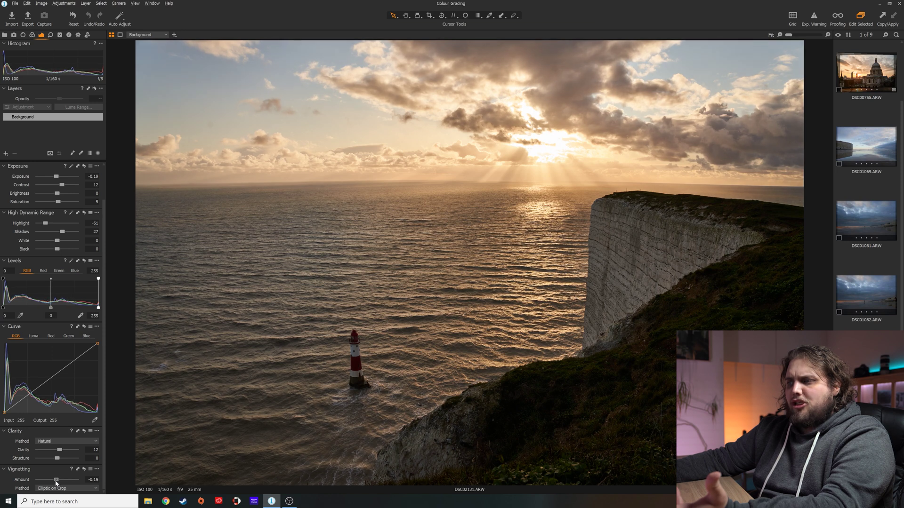
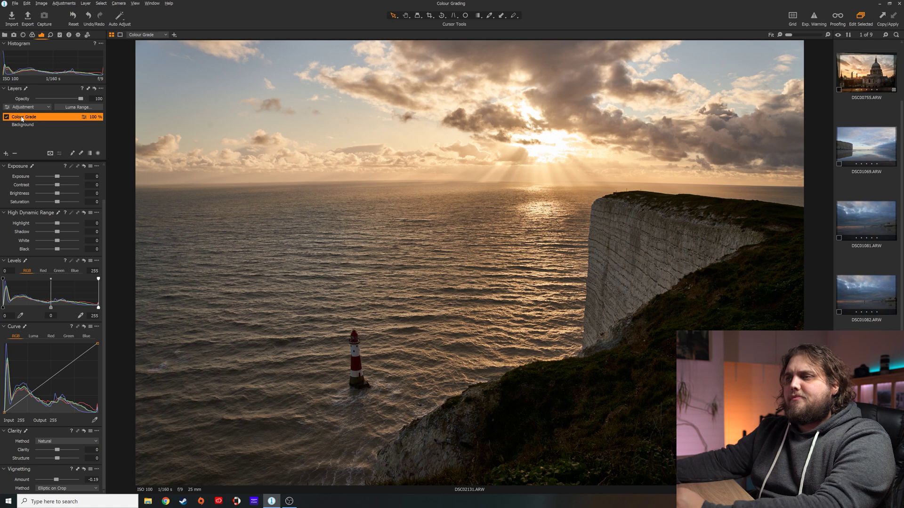
Cover the whole image with a linear gradient mask on the Colour Grade layer and check its mask overlay
{"action": "left_click", "coordinate": [89, 154]}
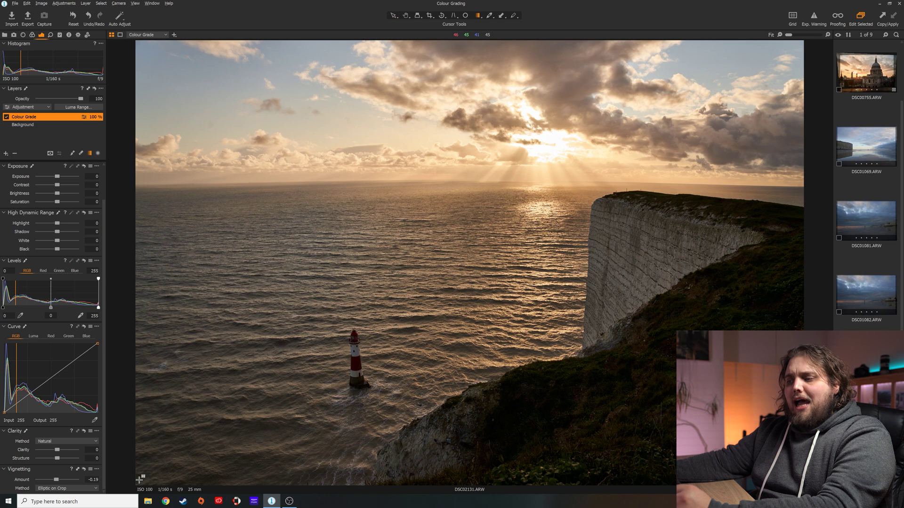
{"action": "mouse_move", "coordinate": [140, 479]}
{"action": "left_mouse_down"}
{"action": "mouse_move", "coordinate": [116, 503]}
{"action": "mouse_move", "coordinate": [75, 506]}
{"action": "left_mouse_up"}
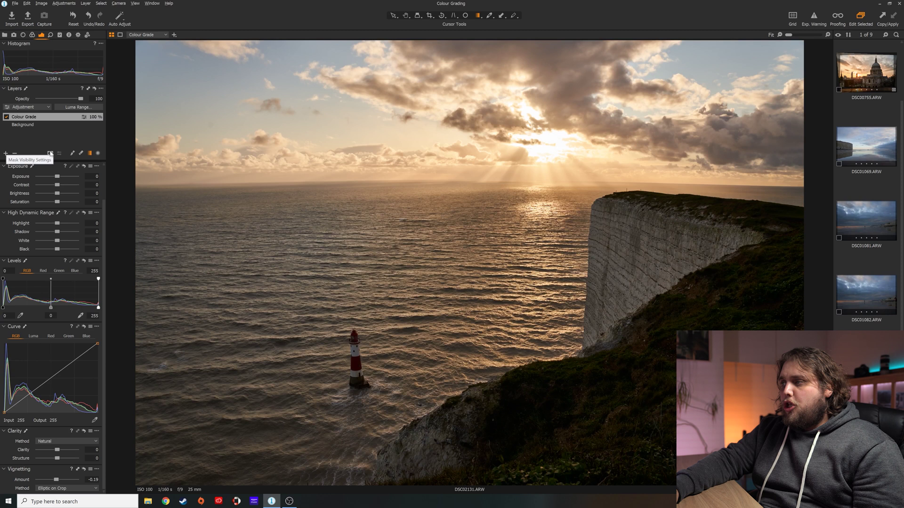
{"action": "left_click", "coordinate": [50, 154]}
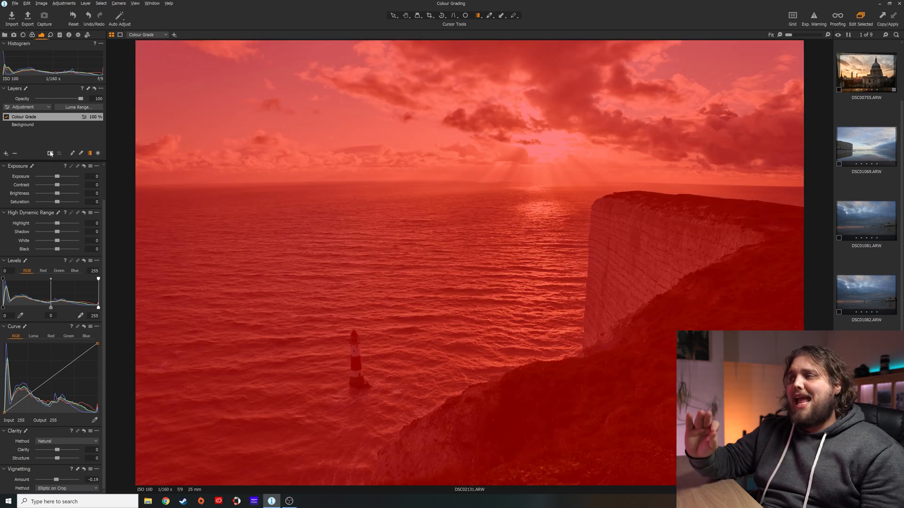
{"action": "left_click", "coordinate": [50, 153]}
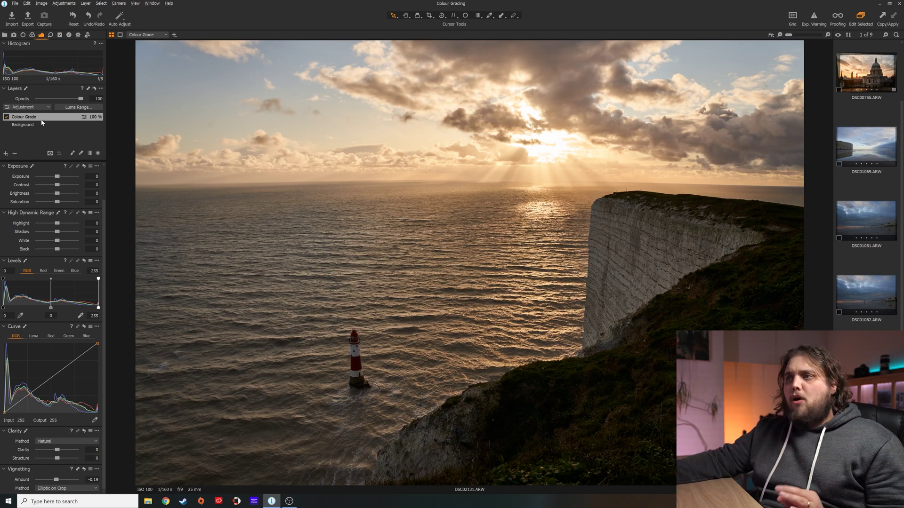
Try the Colour Grade layer at 85 opacity and restore it to 100
{"action": "mouse_move", "coordinate": [83, 100]}
{"action": "left_mouse_down"}
{"action": "mouse_move", "coordinate": [71, 100]}
{"action": "mouse_move", "coordinate": [93, 103]}
{"action": "left_mouse_up"}
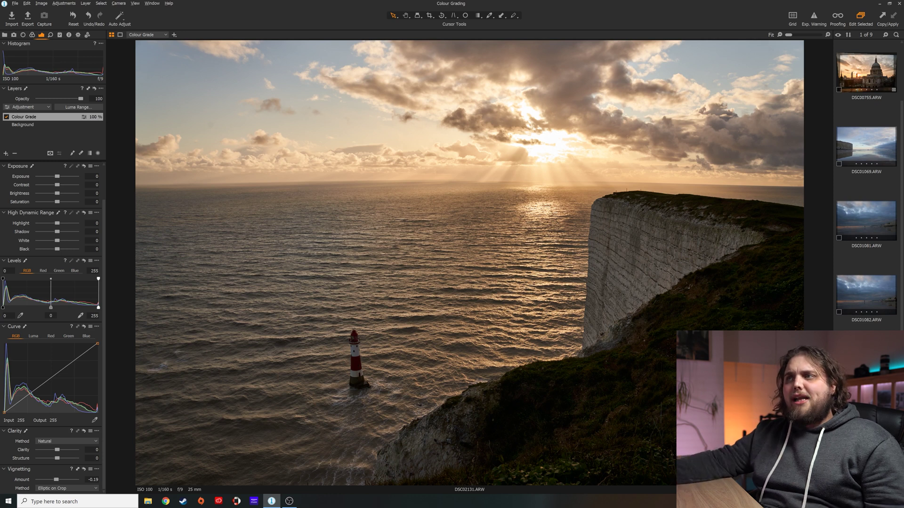
{"action": "left_click_drag", "start_coordinate": [81, 100], "coordinate": [74, 101]}
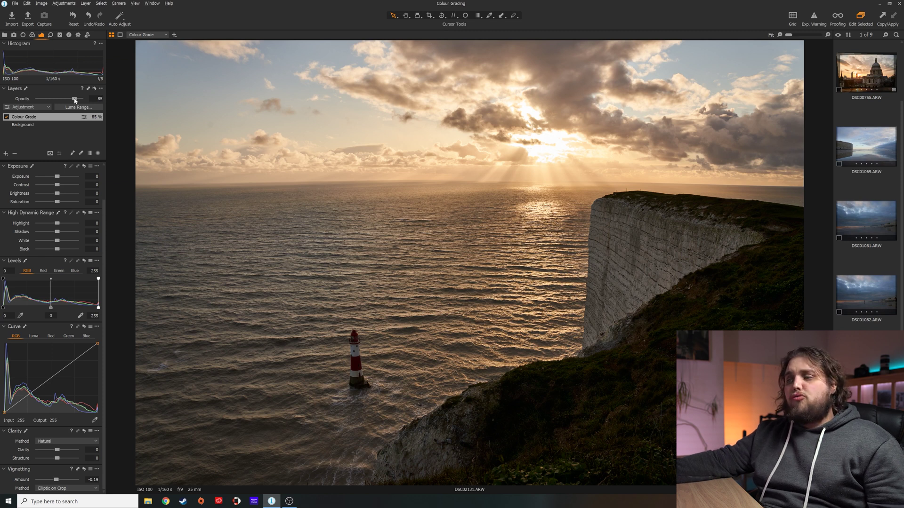
{"action": "left_click_drag", "start_coordinate": [74, 100], "coordinate": [89, 103]}
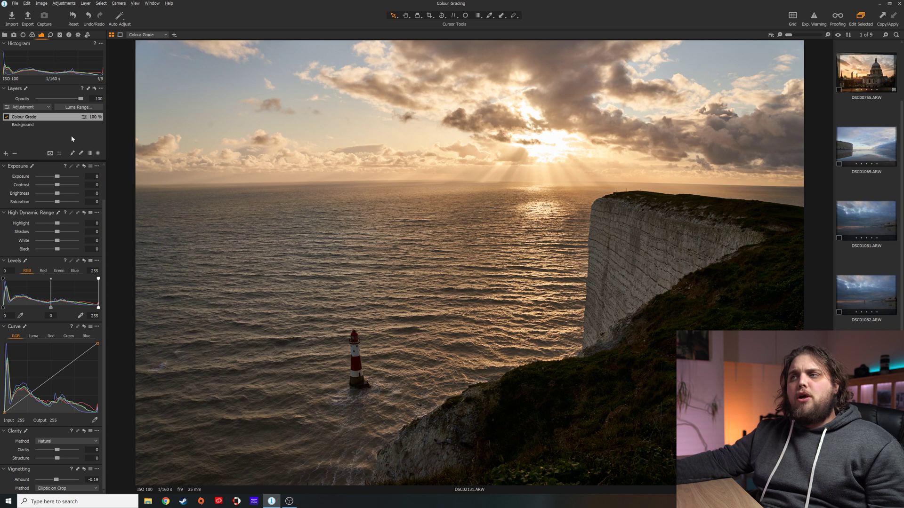
Set the orange range's hue to -5.5 and saturation to 10.7 on the Colour Grade layer
{"action": "left_click", "coordinate": [32, 35]}
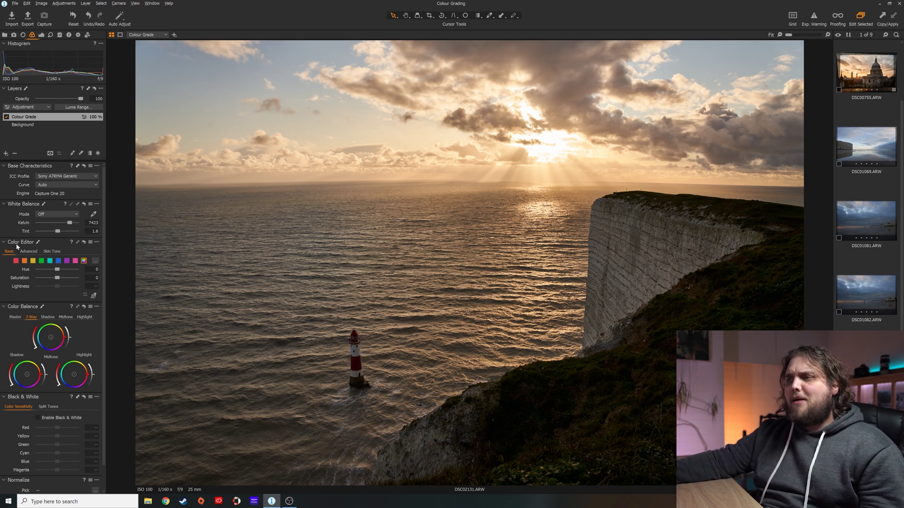
{"action": "left_click", "coordinate": [24, 262]}
{"action": "left_click_drag", "start_coordinate": [58, 272], "coordinate": [53, 272]}
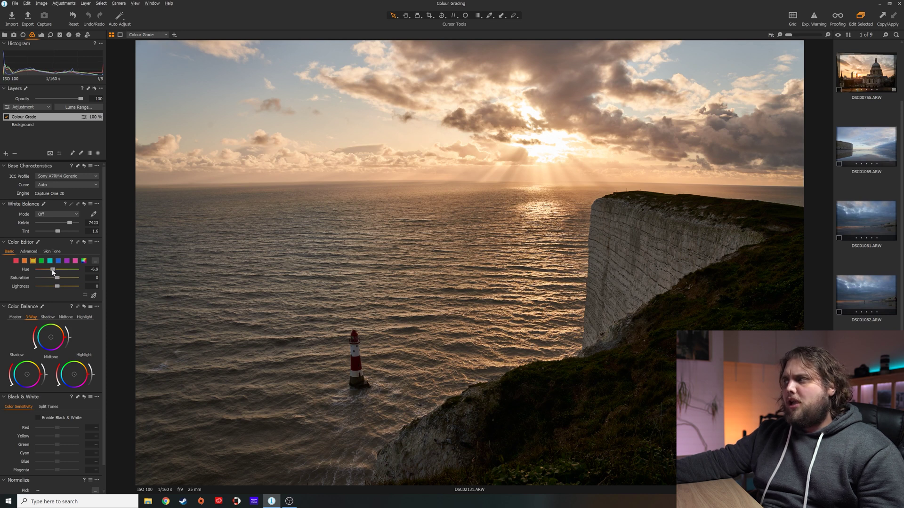
{"action": "key", "text": "ctrl+z"}
{"action": "left_click_drag", "start_coordinate": [58, 278], "coordinate": [60, 279]}
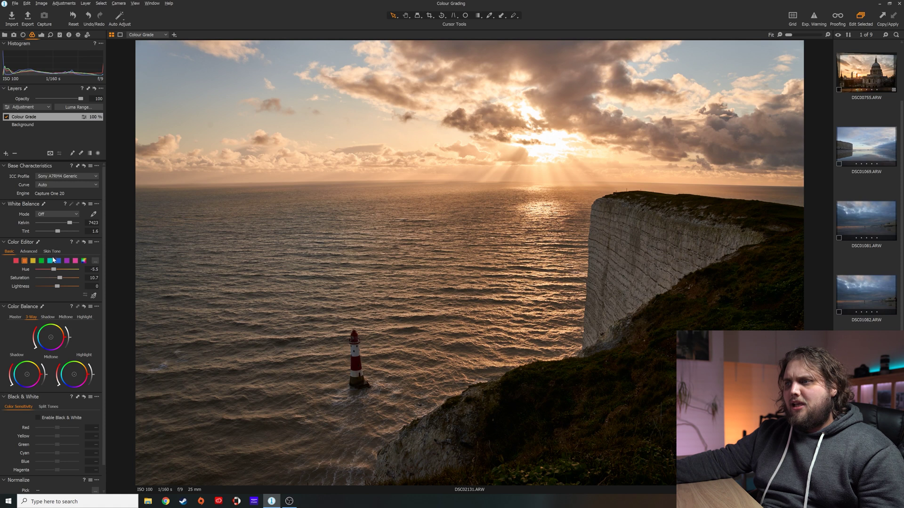
Adjust the green and cyan ranges on the Colour Grade layer, and set the blue range to hue -4.4, saturation 13.6 and lightness -12.7
{"action": "left_click", "coordinate": [41, 261]}
{"action": "left_click_drag", "start_coordinate": [58, 270], "coordinate": [63, 282]}
{"action": "left_click", "coordinate": [50, 261]}
{"action": "left_click_drag", "start_coordinate": [57, 270], "coordinate": [61, 279]}
{"action": "left_click_drag", "start_coordinate": [57, 286], "coordinate": [53, 288]}
{"action": "left_click", "coordinate": [58, 261]}
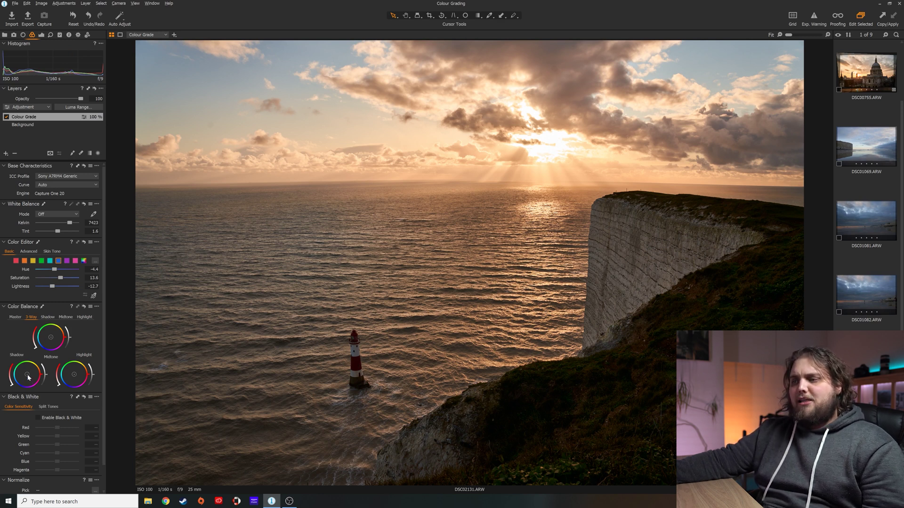
Balance the shadows towards teal and the midtones and highlights towards orange, and compare the image without the Colour Grade layer
{"action": "left_click_drag", "start_coordinate": [28, 377], "coordinate": [24, 379]}
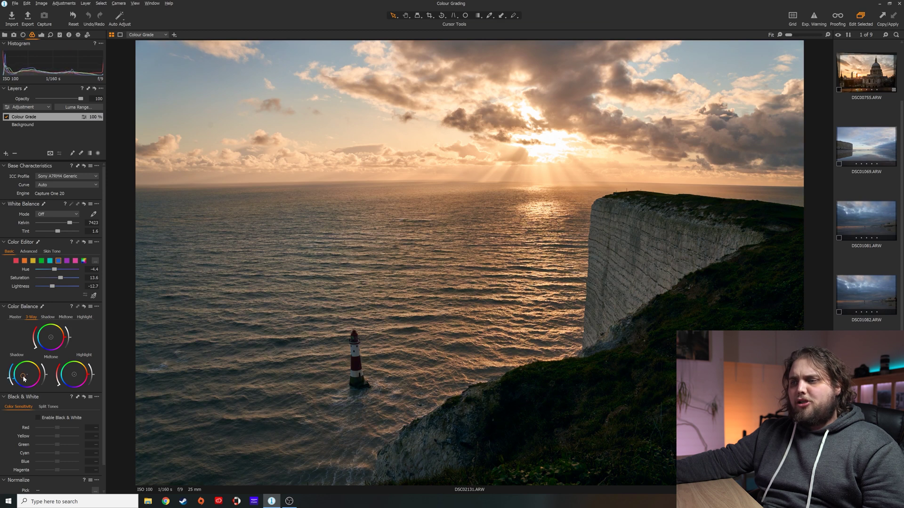
{"action": "left_click_drag", "start_coordinate": [51, 337], "coordinate": [55, 336]}
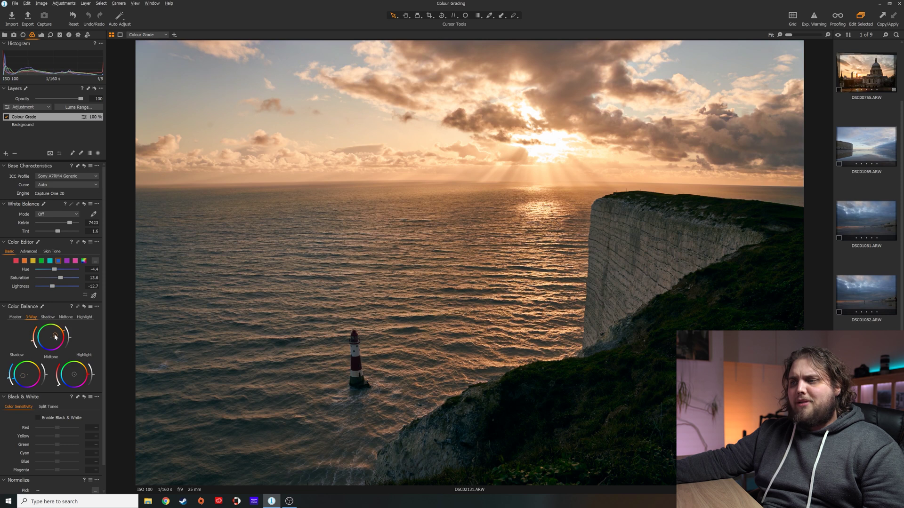
{"action": "left_click_drag", "start_coordinate": [74, 374], "coordinate": [80, 374]}
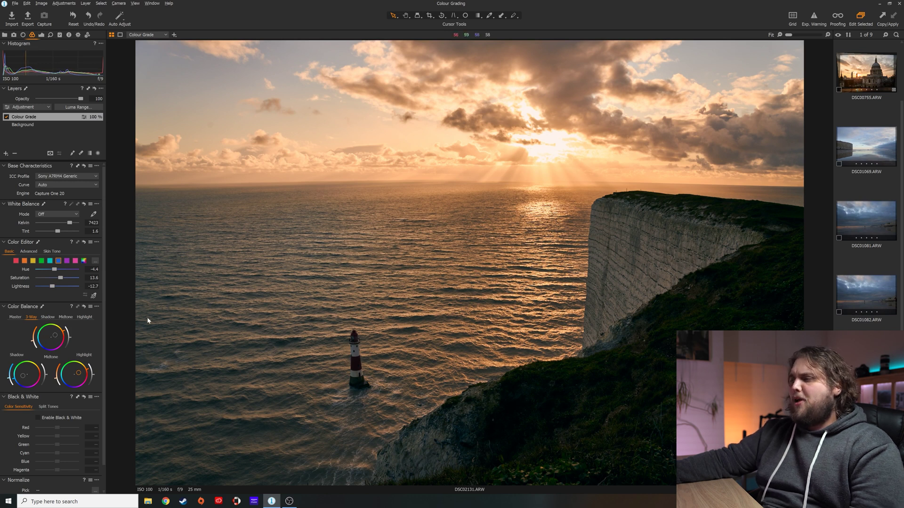
{"action": "left_click", "coordinate": [7, 117]}
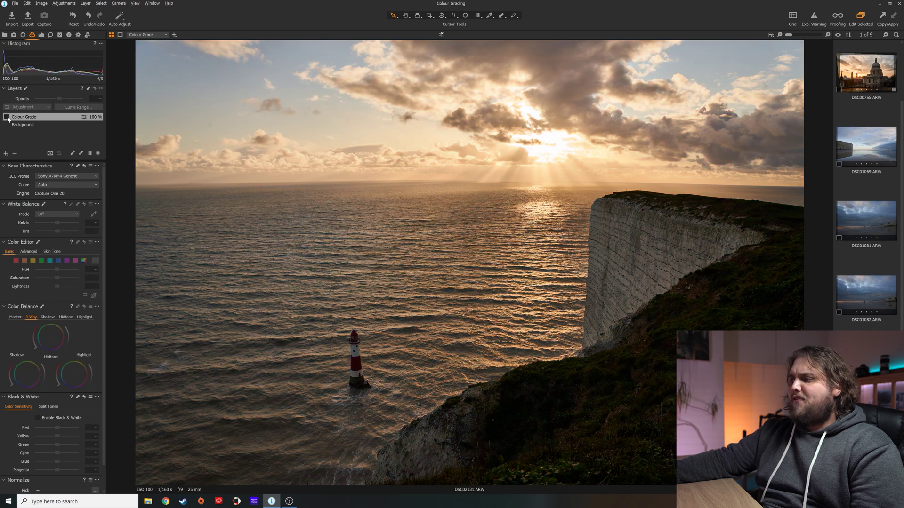
{"action": "left_click", "coordinate": [7, 117]}
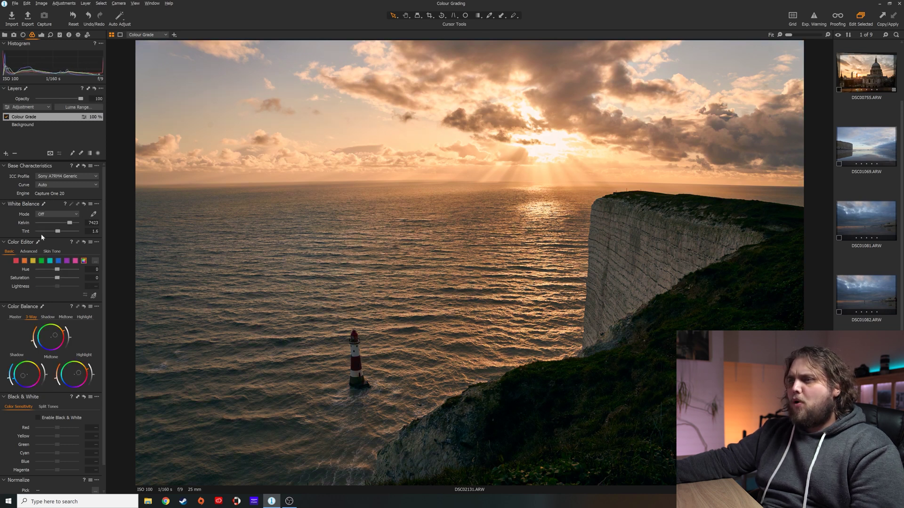
Set the Colour Grade layer's white balance tint to 3.4 and compare the image with the layer off and on, keeping opacity at 100
{"action": "left_click", "coordinate": [58, 232]}
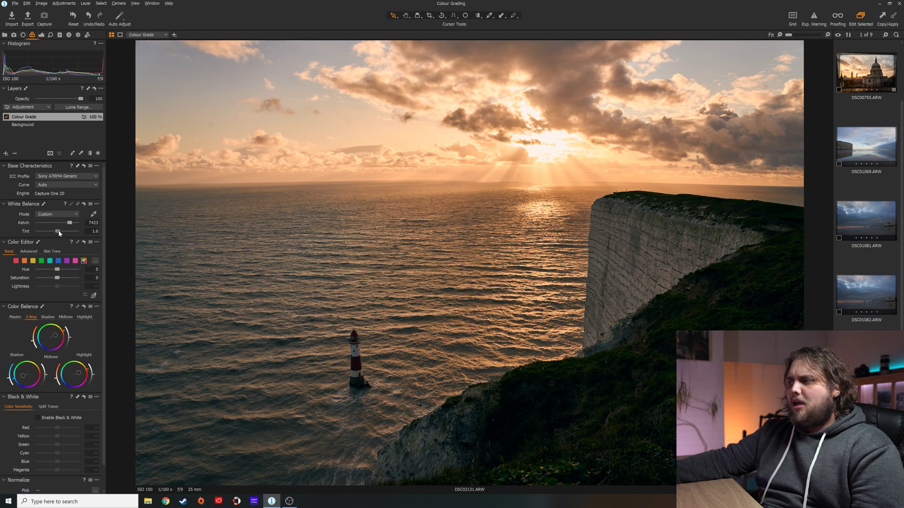
{"action": "left_click_drag", "start_coordinate": [59, 233], "coordinate": [61, 234]}
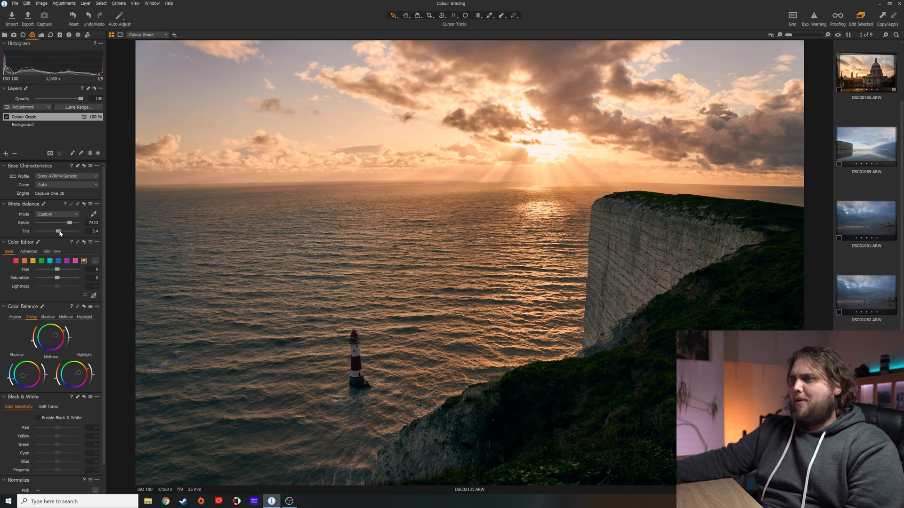
{"action": "left_click", "coordinate": [6, 117]}
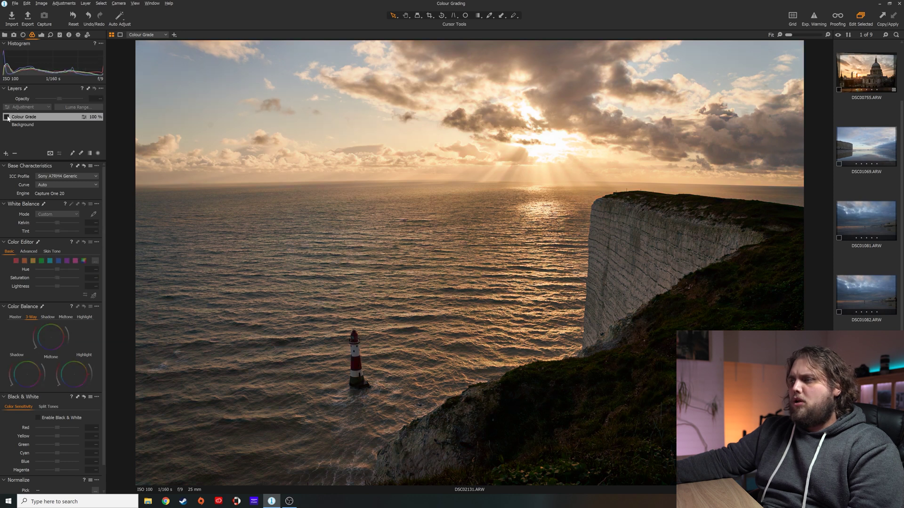
{"action": "left_click", "coordinate": [6, 116]}
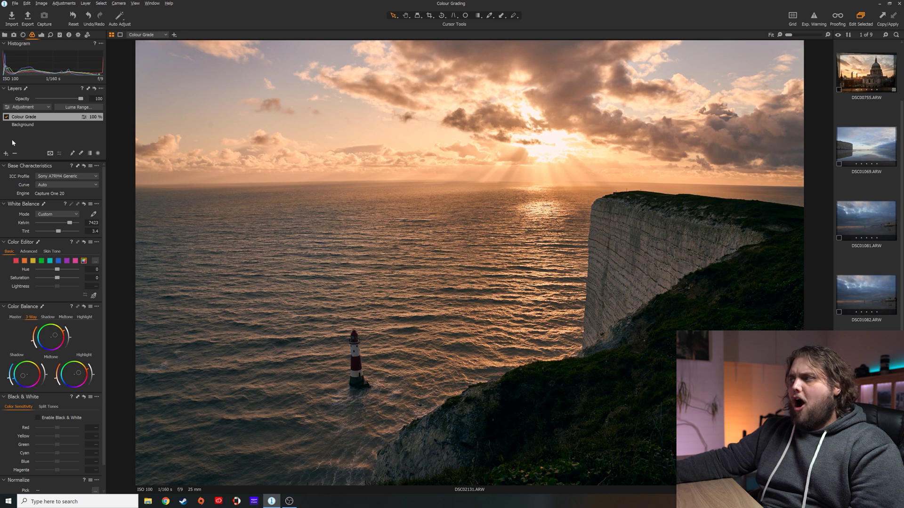
{"action": "mouse_move", "coordinate": [79, 101]}
{"action": "left_mouse_down"}
{"action": "mouse_move", "coordinate": [31, 103]}
{"action": "mouse_move", "coordinate": [86, 90]}
{"action": "left_mouse_up"}
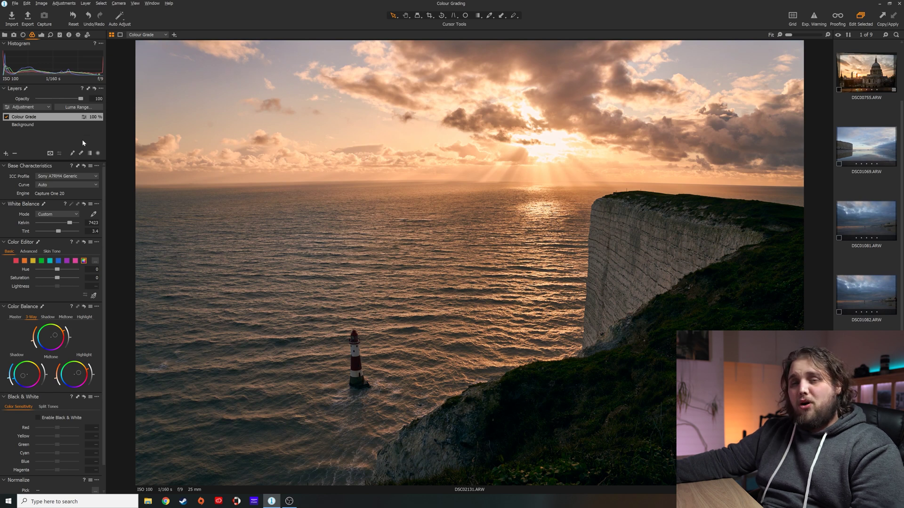
Set the Background layer's shadow recovery to 46 and its exposure to -0.44
{"action": "left_click", "coordinate": [27, 126]}
{"action": "left_click", "coordinate": [42, 36]}
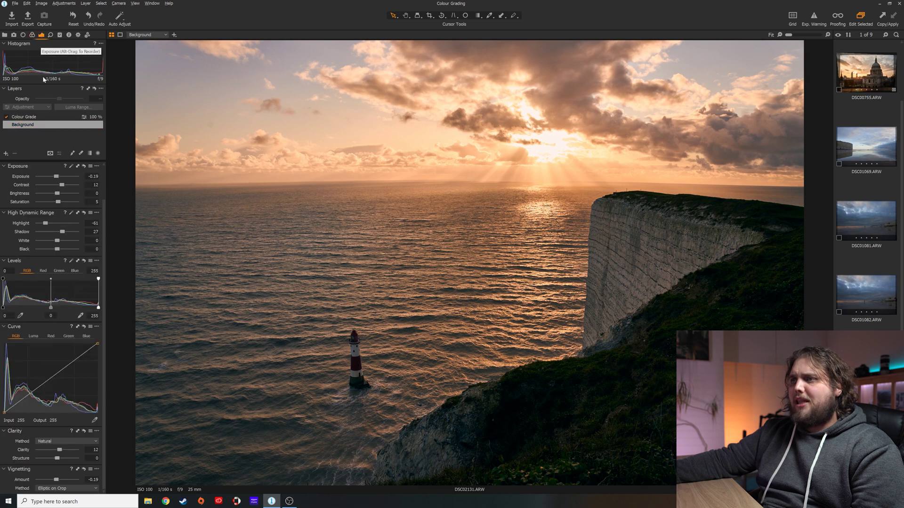
{"action": "left_click_drag", "start_coordinate": [63, 233], "coordinate": [66, 232]}
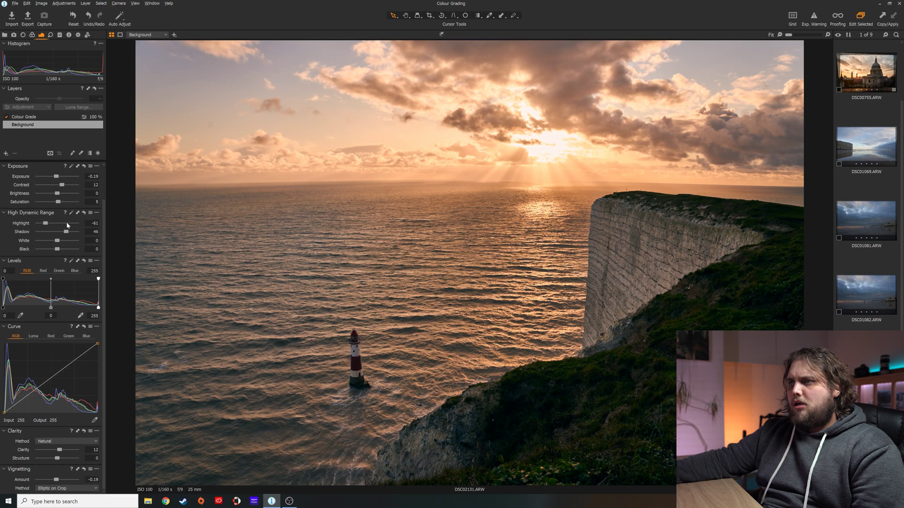
{"action": "left_click_drag", "start_coordinate": [57, 177], "coordinate": [55, 177]}
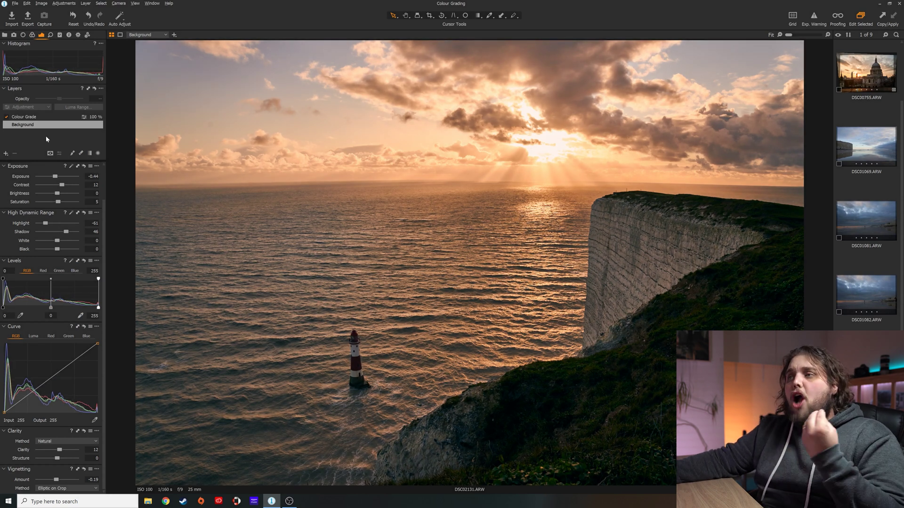
Add a new adjustment layer above the Colour Grade layer and name it Sunlight
{"action": "left_click", "coordinate": [39, 119]}
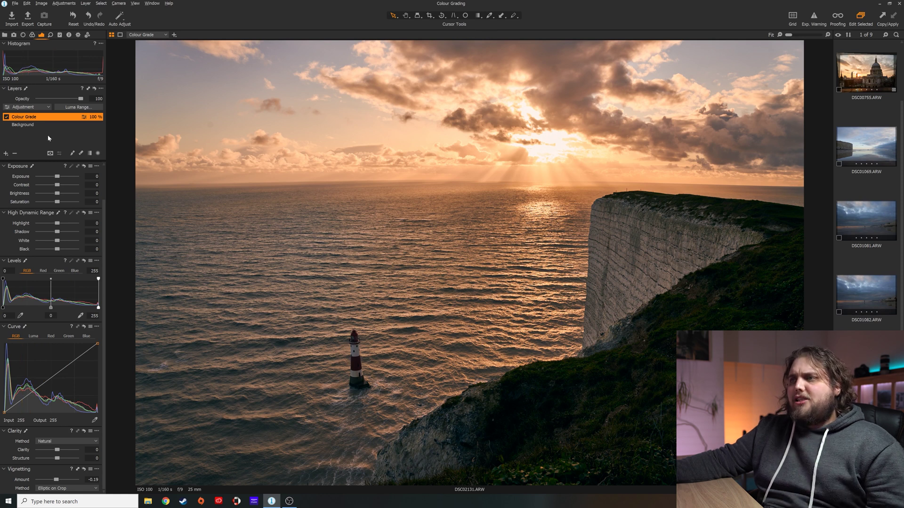
{"action": "left_click", "coordinate": [6, 153]}
{"action": "double_click", "coordinate": [24, 117]}
{"action": "type", "text": "Sunlight"}
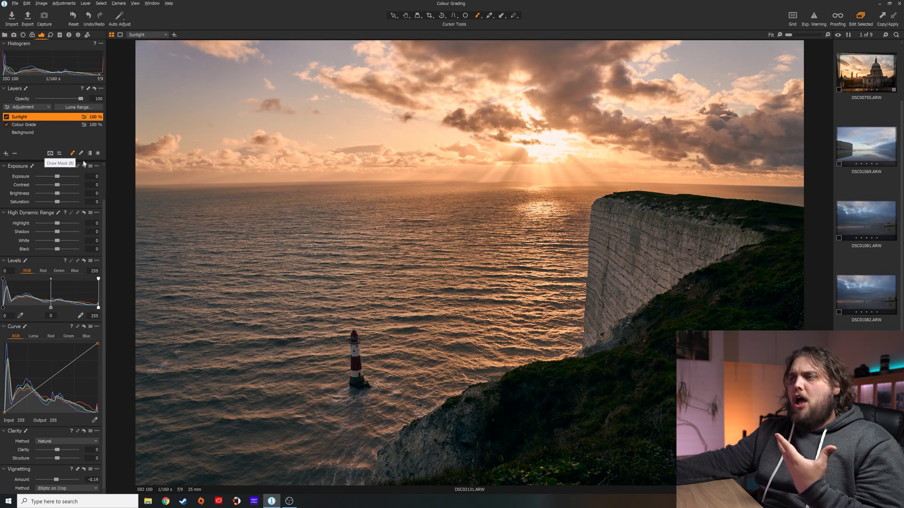
Try out brush, linear gradient and radial gradient masks on the Sunlight layer
{"action": "right_click", "coordinate": [212, 205]}
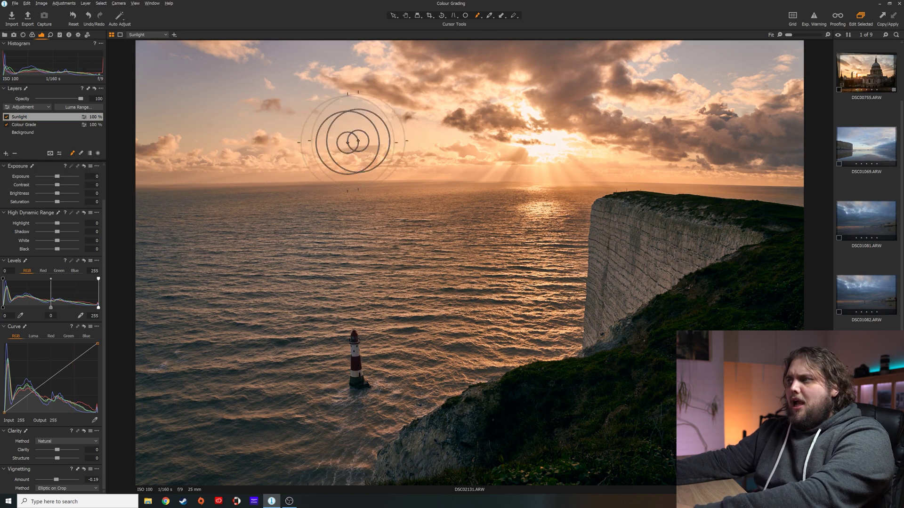
{"action": "left_click_drag", "start_coordinate": [353, 141], "coordinate": [323, 135]}
{"action": "mouse_move", "coordinate": [229, 122]}
{"action": "left_mouse_down"}
{"action": "mouse_move", "coordinate": [319, 108]}
{"action": "mouse_move", "coordinate": [412, 108]}
{"action": "mouse_move", "coordinate": [369, 151]}
{"action": "left_mouse_up"}
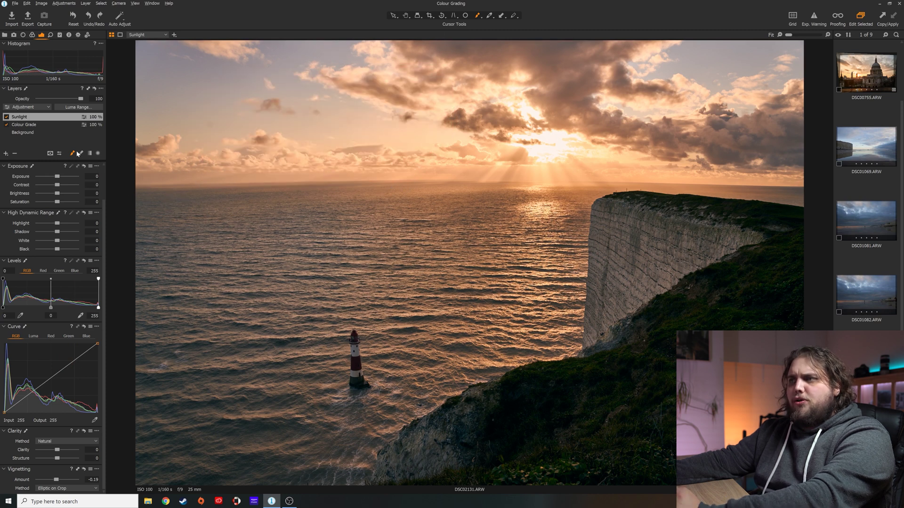
{"action": "left_click_drag", "start_coordinate": [387, 159], "coordinate": [337, 229]}
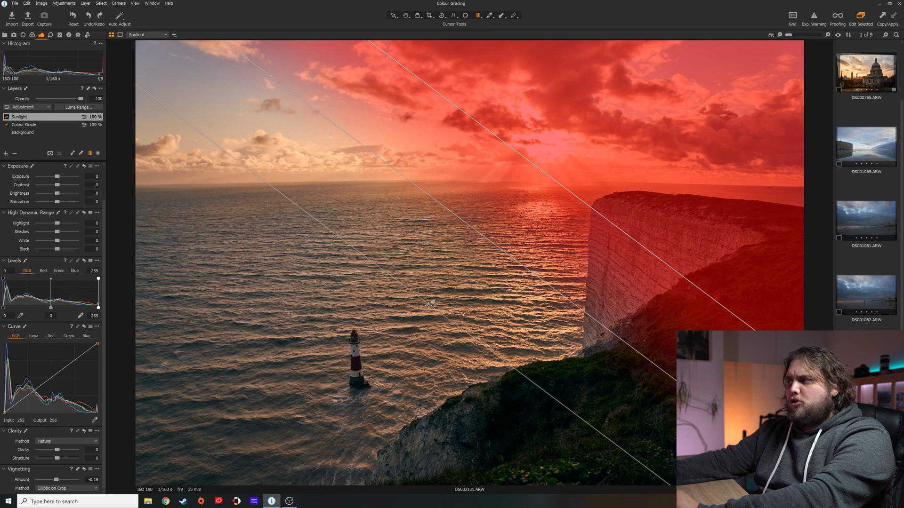
{"action": "left_click", "coordinate": [98, 155]}
{"action": "left_click_drag", "start_coordinate": [498, 150], "coordinate": [279, 390]}
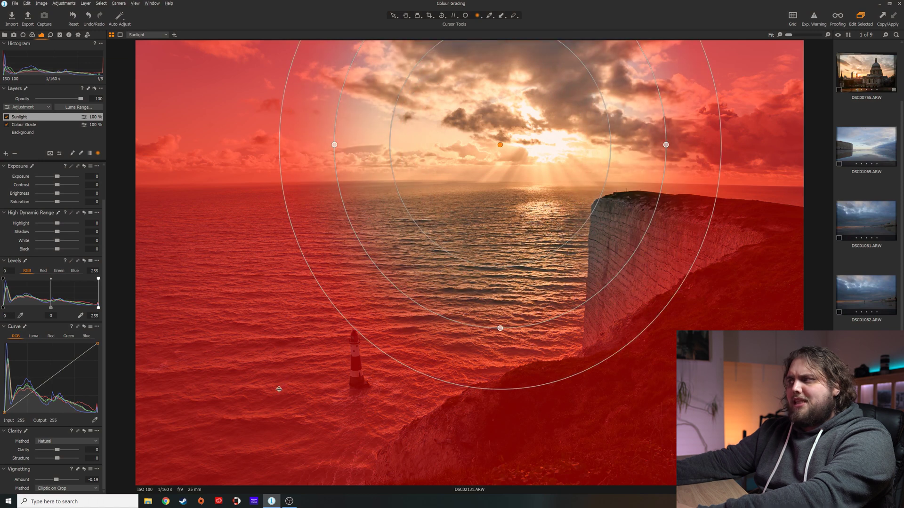
Mask the Sunlight layer with a wide diagonal linear gradient fading from the sun towards the lower-left sea, and refine its position and falloff
{"action": "left_click", "coordinate": [90, 153]}
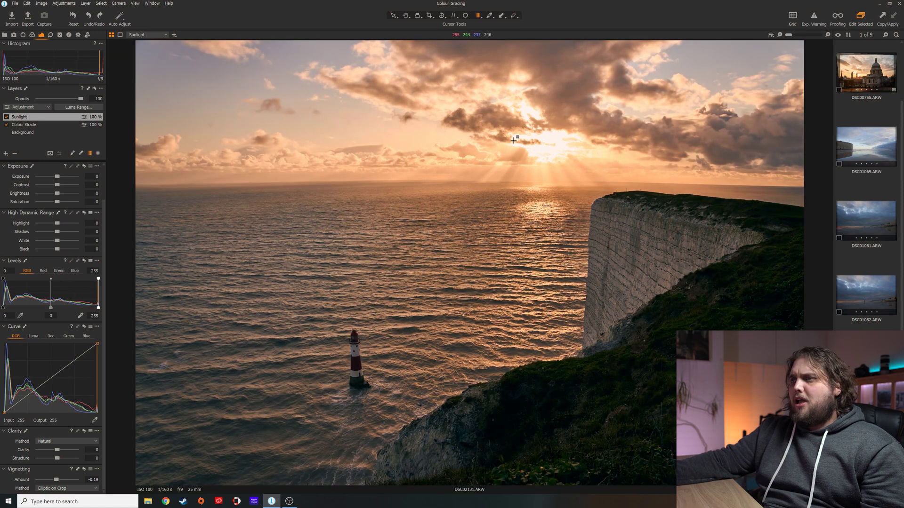
{"action": "left_click_drag", "start_coordinate": [533, 156], "coordinate": [263, 505]}
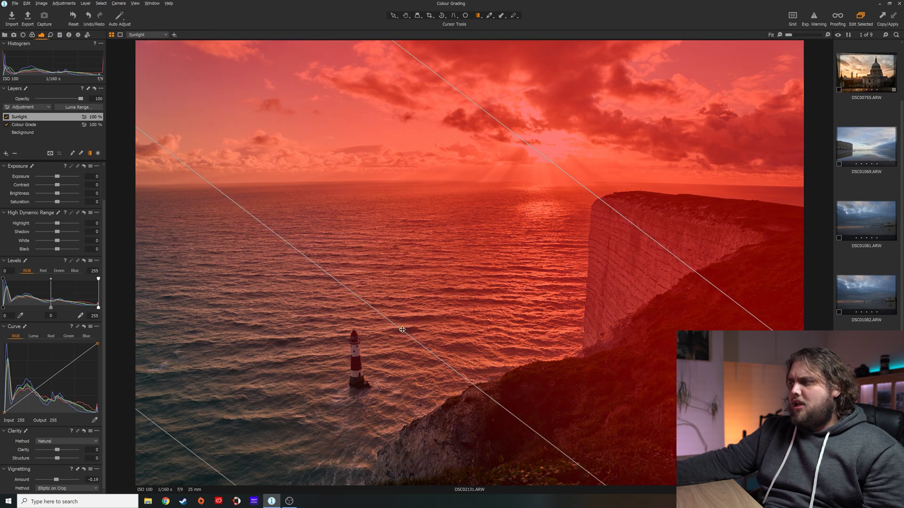
{"action": "left_click_drag", "start_coordinate": [401, 332], "coordinate": [428, 302]}
{"action": "left_click_drag", "start_coordinate": [251, 451], "coordinate": [241, 468]}
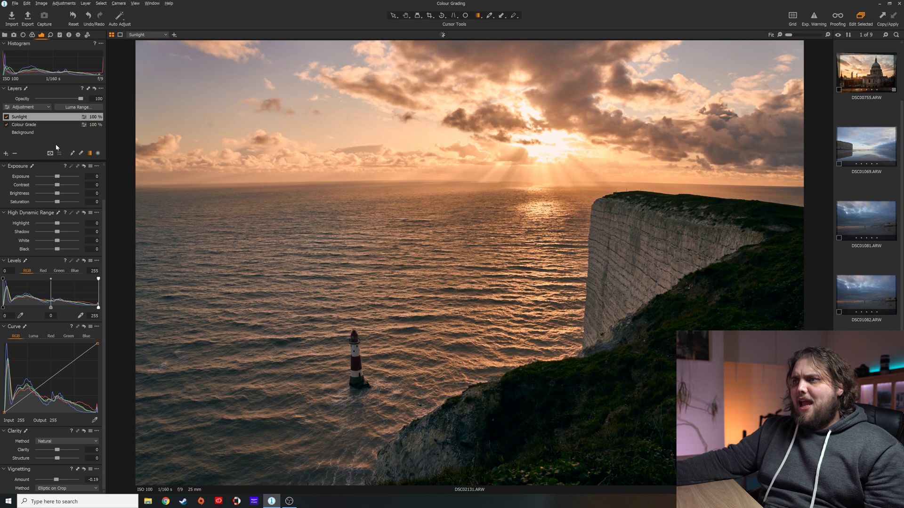
Set the Sunlight layer's exposure to 0.48, brightness to -8 and Kelvin to 8524, and compare the image with the layer off and on
{"action": "left_click_drag", "start_coordinate": [59, 177], "coordinate": [55, 195]}
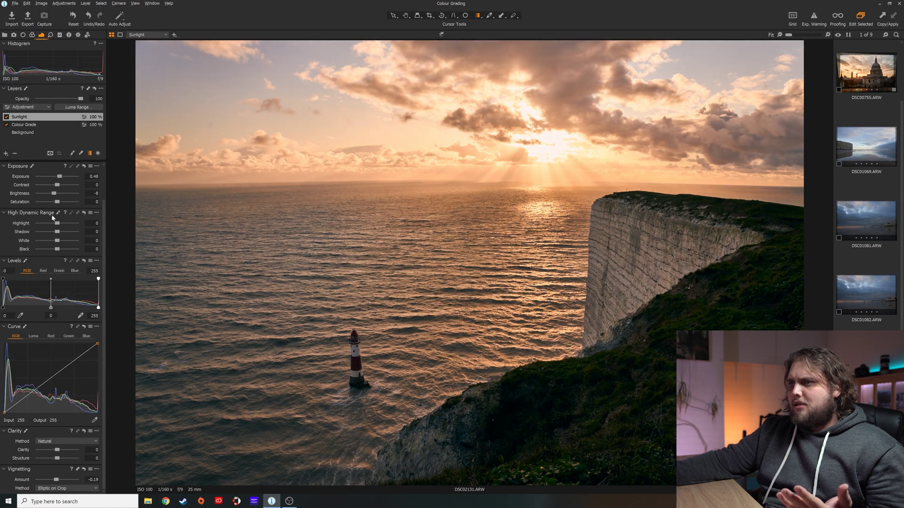
{"action": "scroll", "coordinate": [28, 203], "scroll_direction": "up", "scroll_amount": 2}
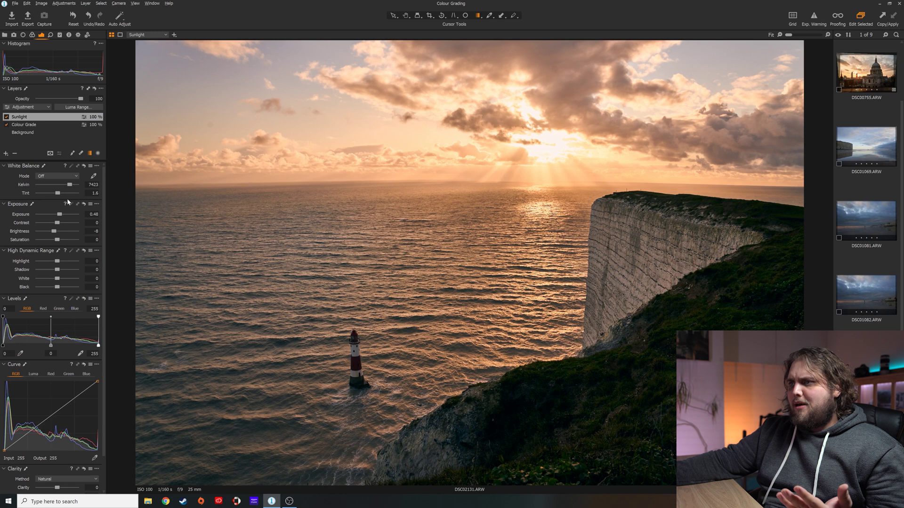
{"action": "left_click_drag", "start_coordinate": [70, 186], "coordinate": [71, 187]}
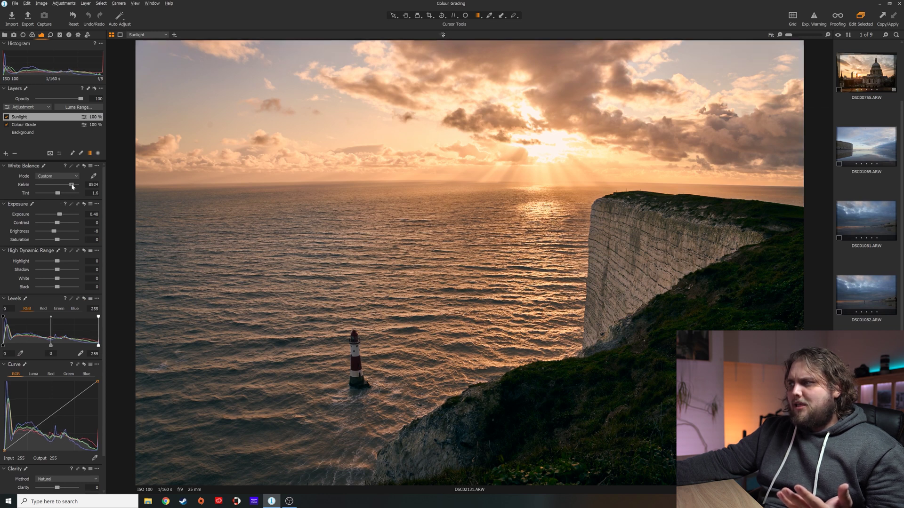
{"action": "left_click", "coordinate": [6, 117]}
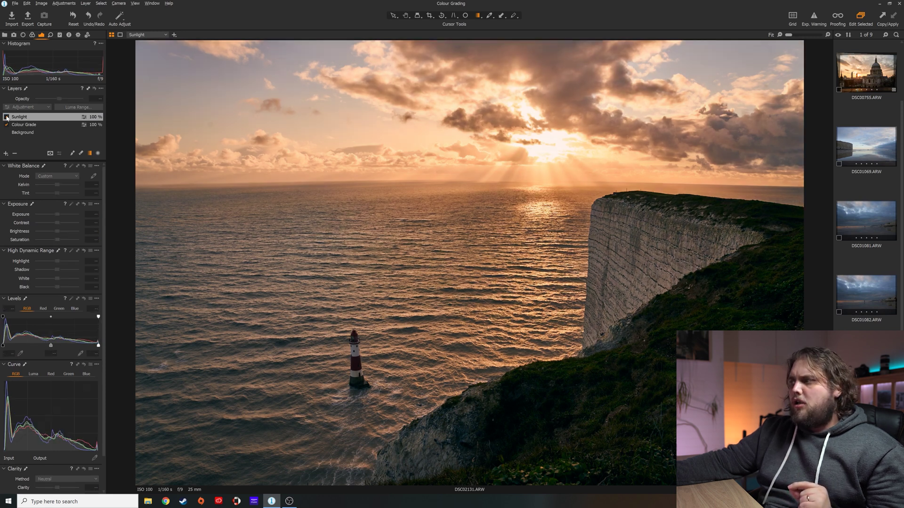
{"action": "left_click", "coordinate": [7, 116]}
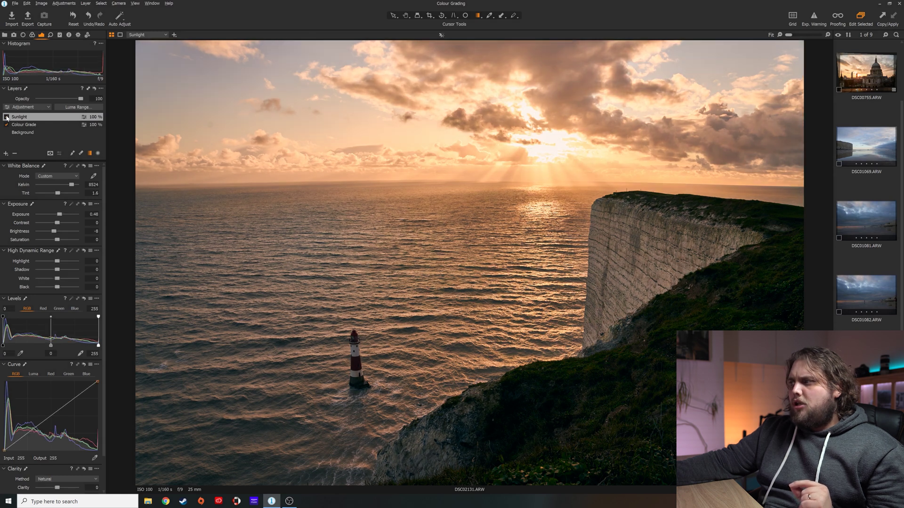
{"action": "left_click", "coordinate": [7, 117]}
{"action": "left_click", "coordinate": [7, 117]}
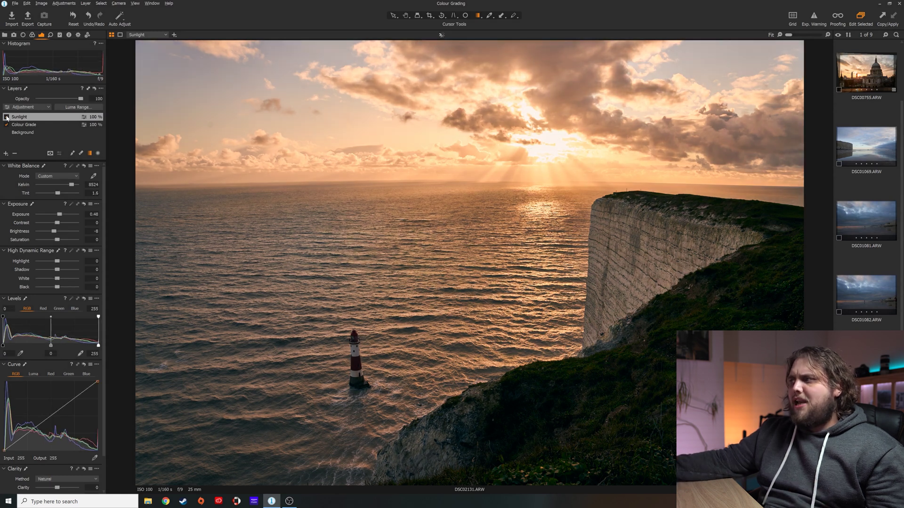
{"action": "left_click", "coordinate": [7, 117]}
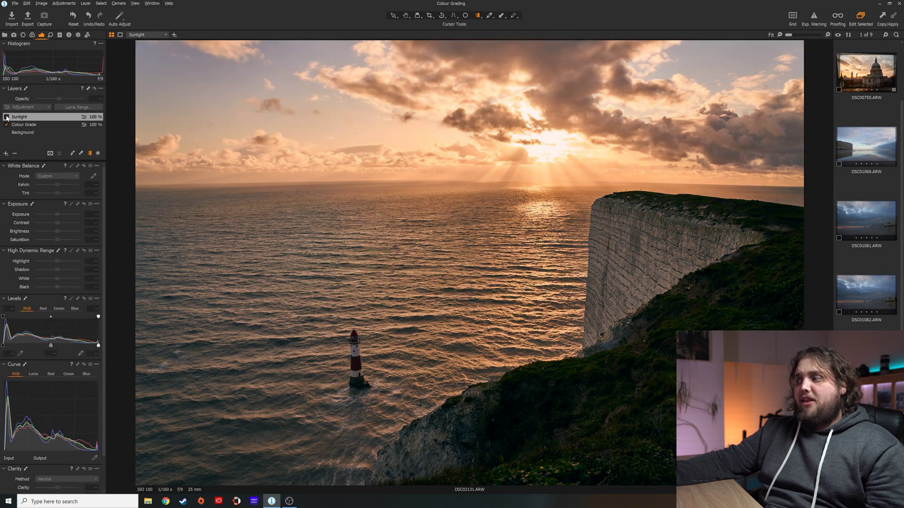
{"action": "left_click", "coordinate": [7, 117]}
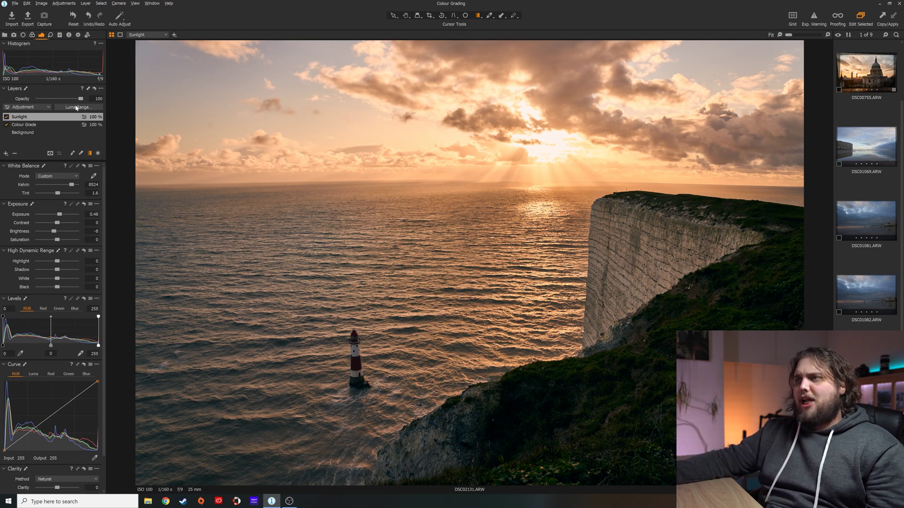
Limit the Sunlight mask with a luma range that leaves out the dark foliage, and compare the image with the layer off and on
{"action": "left_click", "coordinate": [59, 152]}
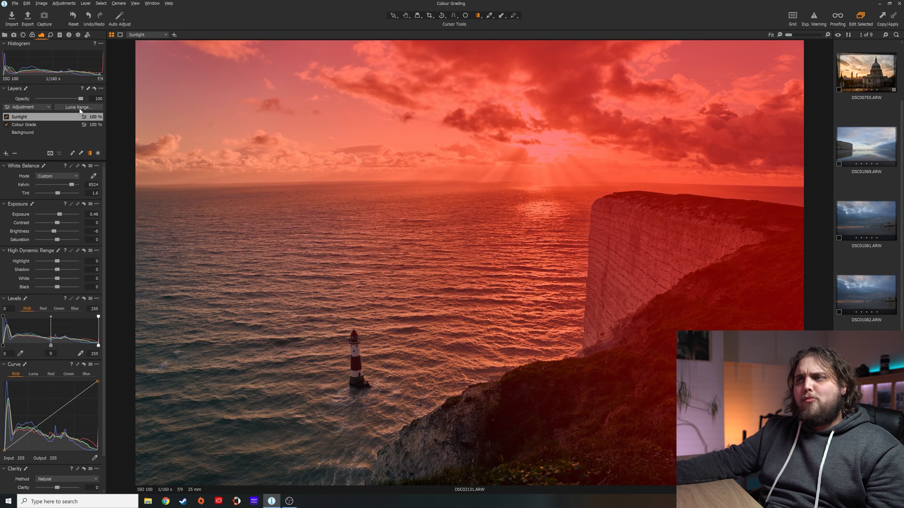
{"action": "left_click", "coordinate": [78, 107]}
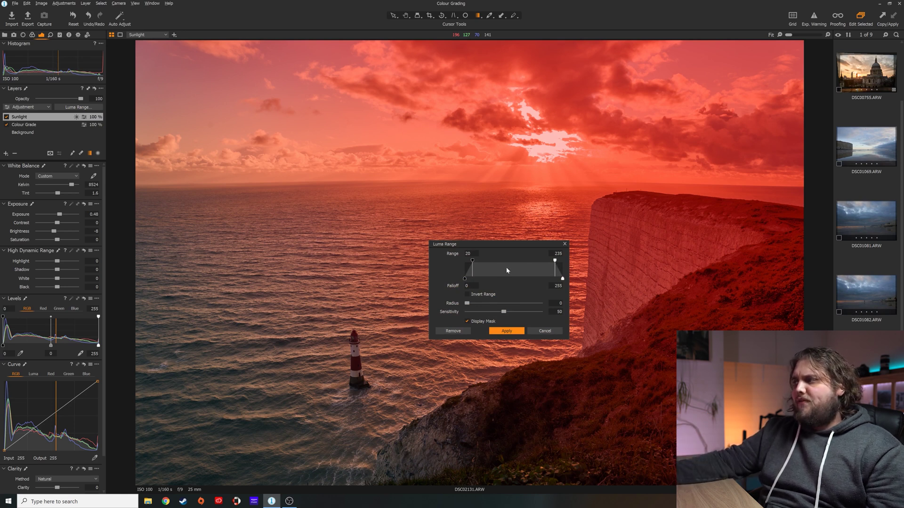
{"action": "left_click_drag", "start_coordinate": [555, 263], "coordinate": [523, 263]}
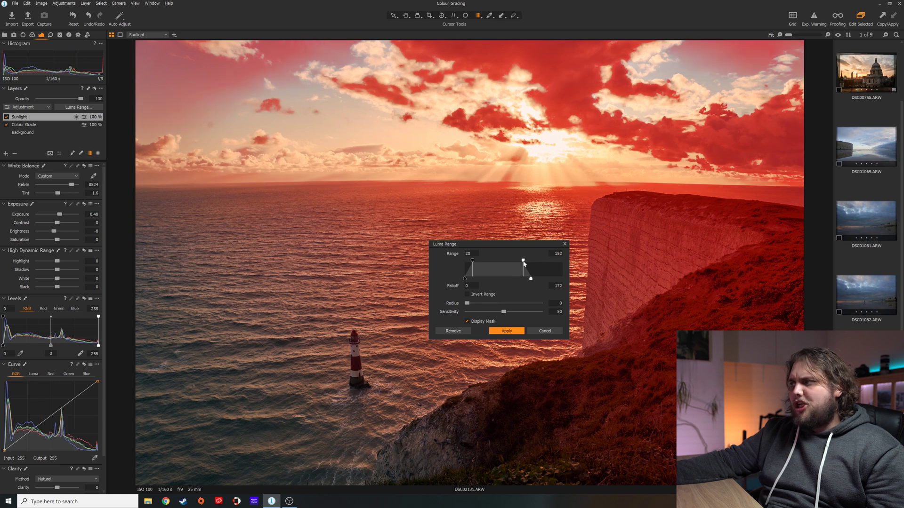
{"action": "left_click_drag", "start_coordinate": [472, 261], "coordinate": [539, 266]}
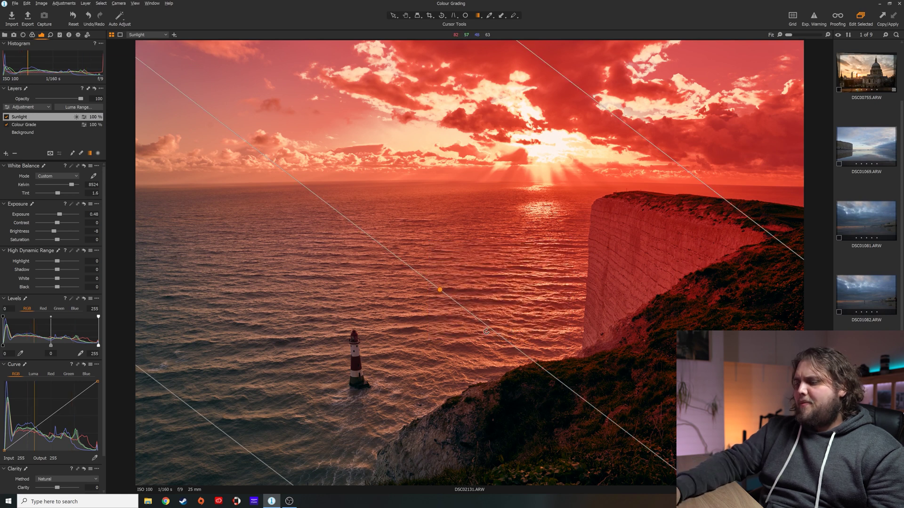
{"action": "key", "text": "m"}
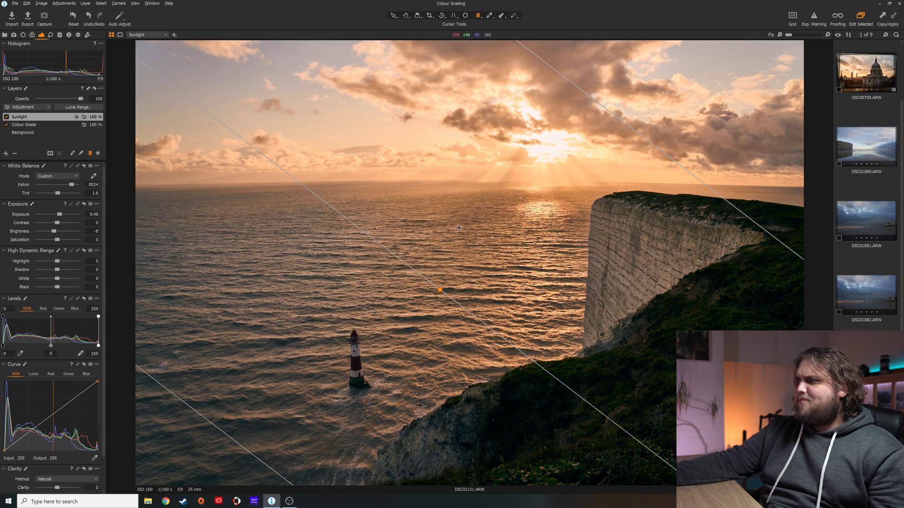
{"action": "left_click", "coordinate": [6, 117]}
{"action": "left_click", "coordinate": [6, 117]}
{"action": "left_click", "coordinate": [6, 118]}
{"action": "left_click", "coordinate": [7, 118]}
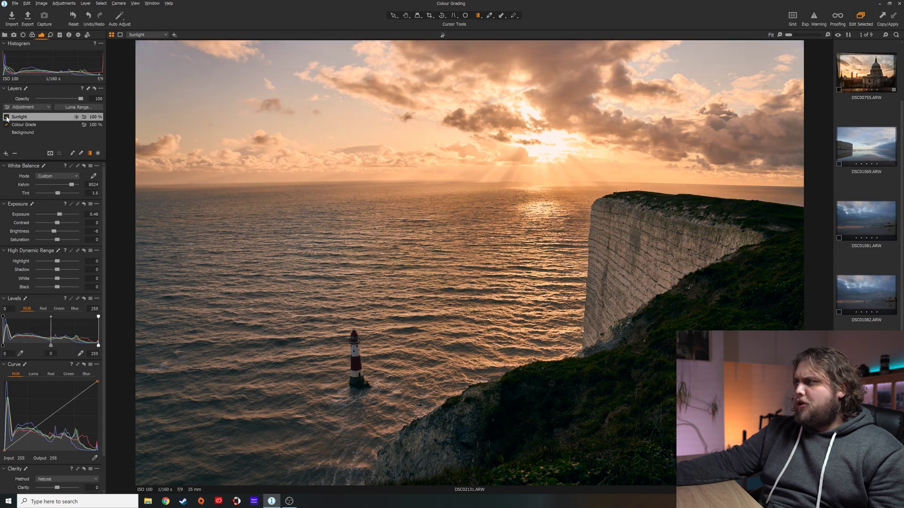
{"action": "left_click", "coordinate": [7, 117]}
{"action": "left_click", "coordinate": [7, 117]}
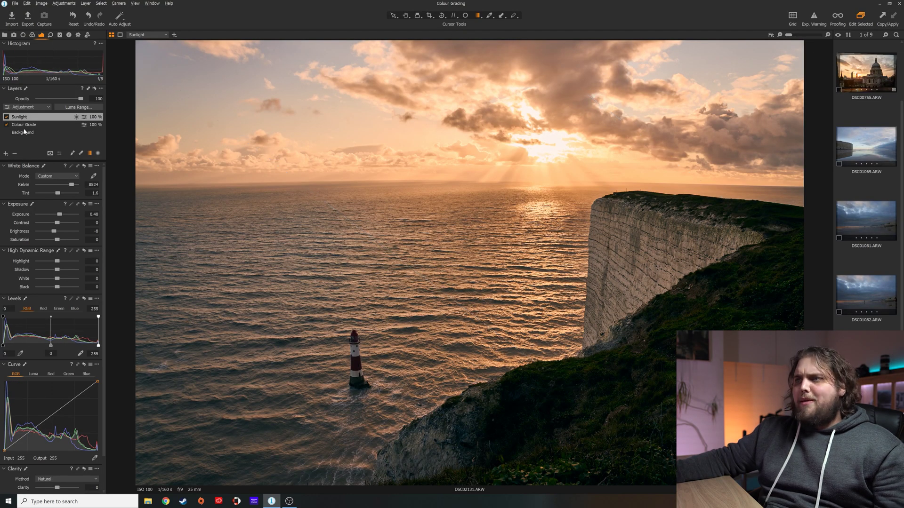
Add another adjustment layer above Sunlight and name it Lighthouse
{"action": "left_click", "coordinate": [6, 154]}
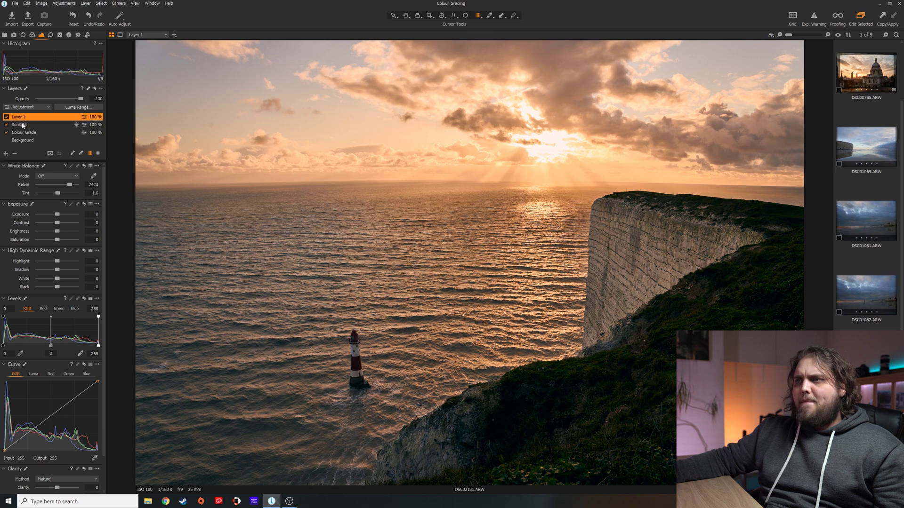
{"action": "type", "text": "Lighthouse"}
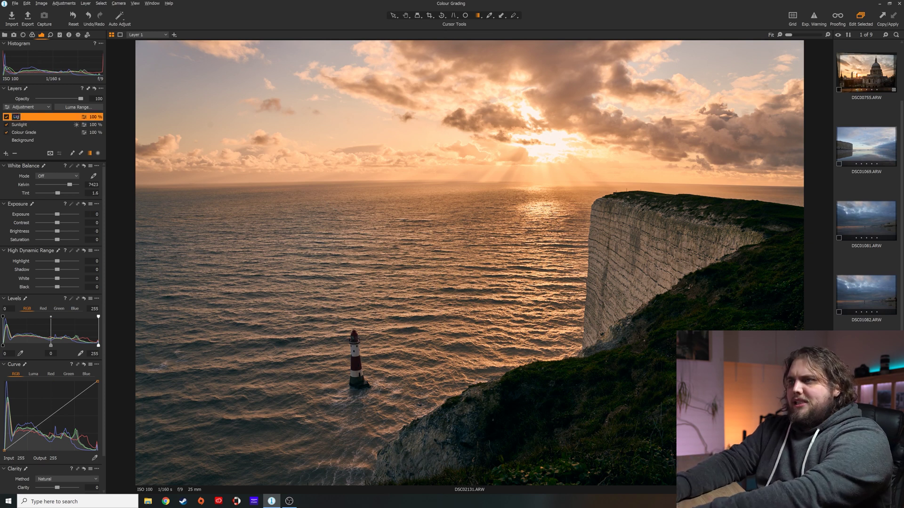
{"action": "key", "text": "Return"}
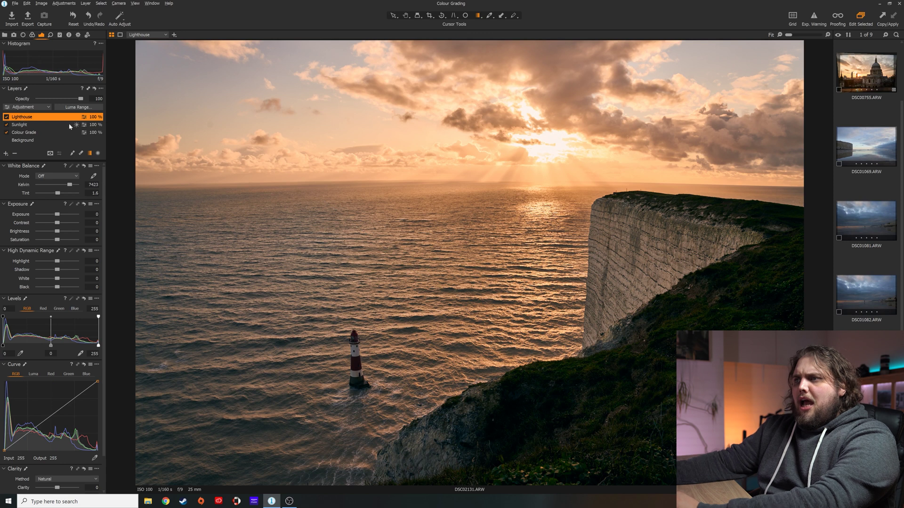
Draw a radial mask on the Lighthouse layer, centre it on the lighthouse and stretch it taller, checking its coverage with the mask overlay
{"action": "left_click", "coordinate": [99, 154]}
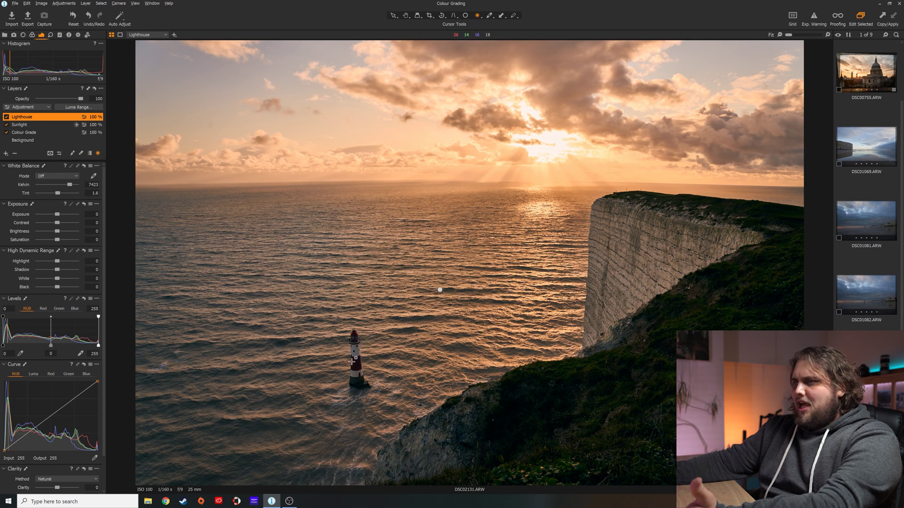
{"action": "left_click_drag", "start_coordinate": [367, 346], "coordinate": [335, 381]}
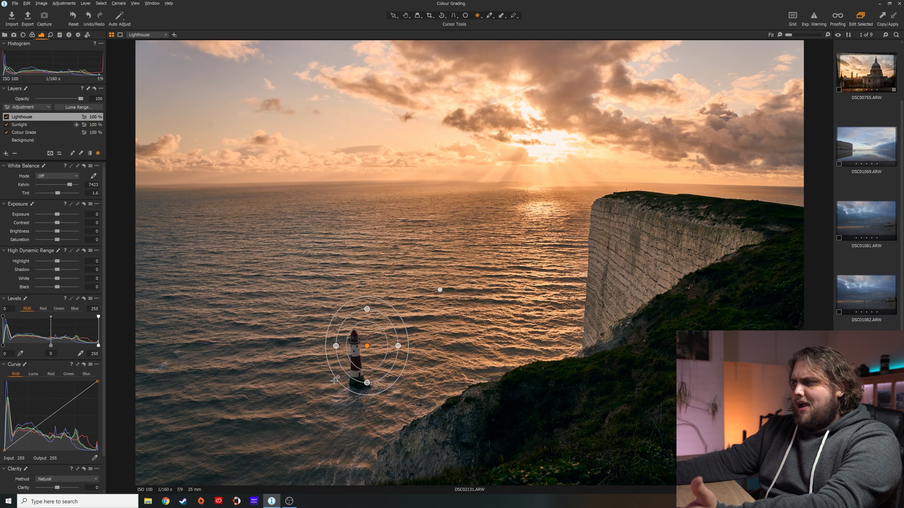
{"action": "left_click_drag", "start_coordinate": [369, 350], "coordinate": [394, 361]}
{"action": "key", "text": "m"}
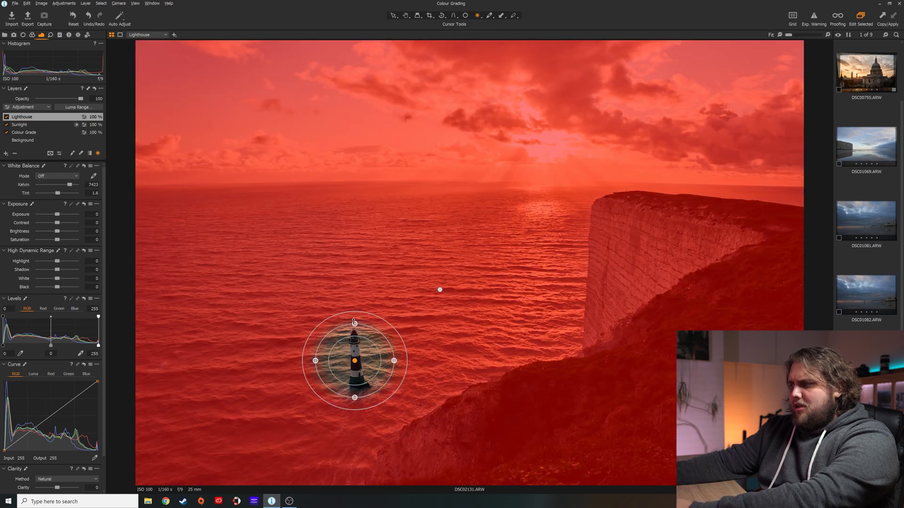
{"action": "left_click_drag", "start_coordinate": [355, 323], "coordinate": [355, 314]}
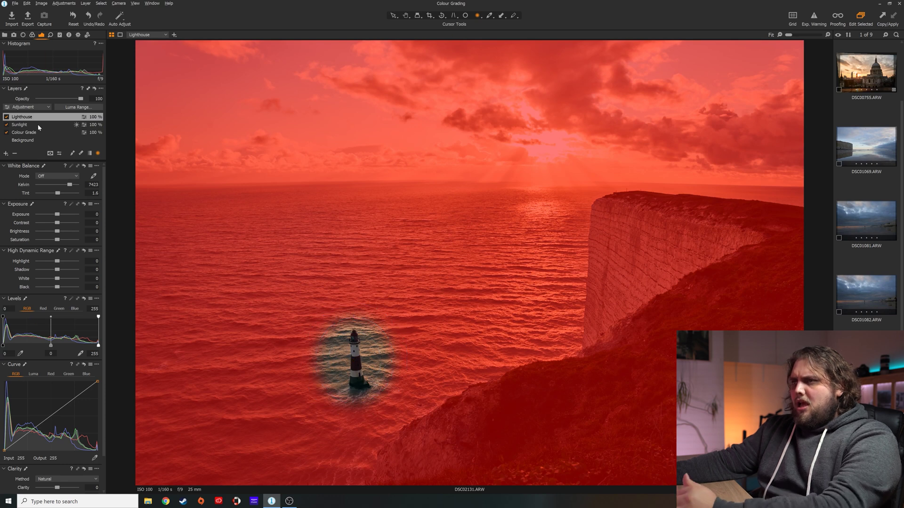
{"action": "key", "text": "m"}
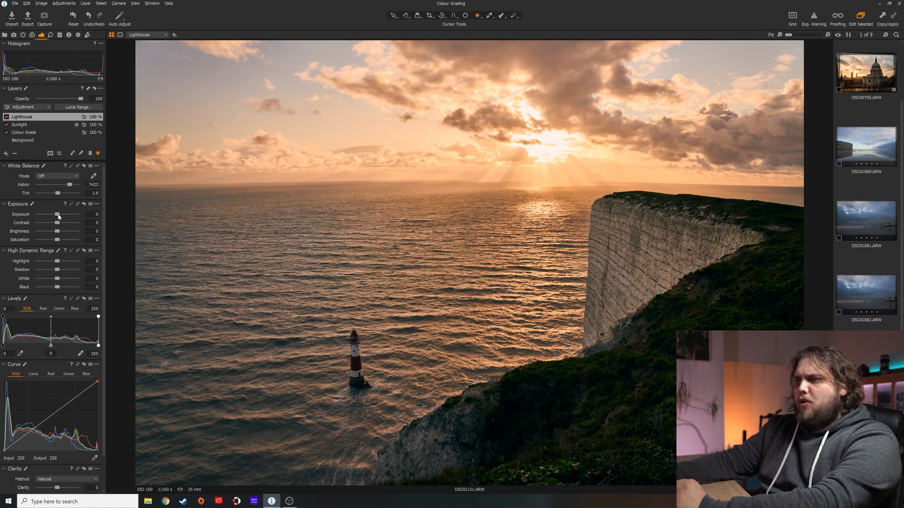
Set the Lighthouse layer's exposure to -0.05 and brightness to -2, and compare the image with the layer off and on
{"action": "left_click_drag", "start_coordinate": [59, 216], "coordinate": [58, 234]}
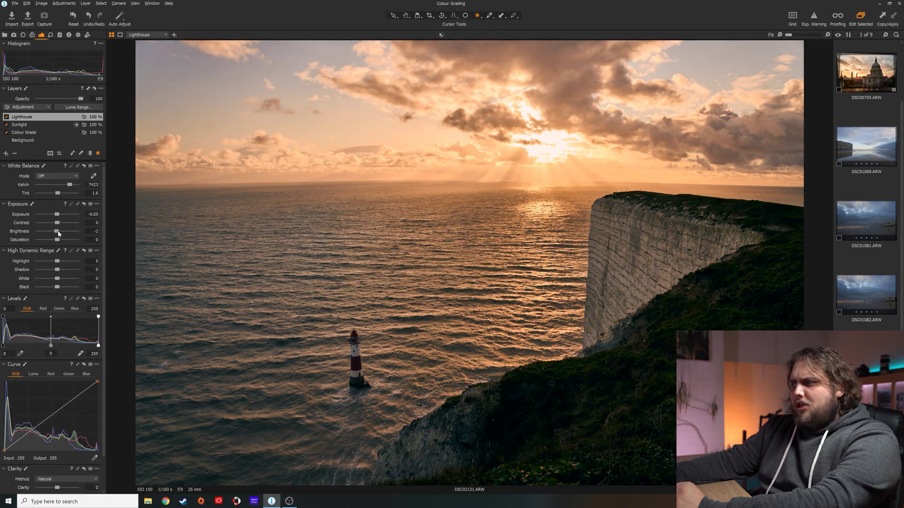
{"action": "left_click", "coordinate": [7, 117]}
{"action": "left_click", "coordinate": [6, 117]}
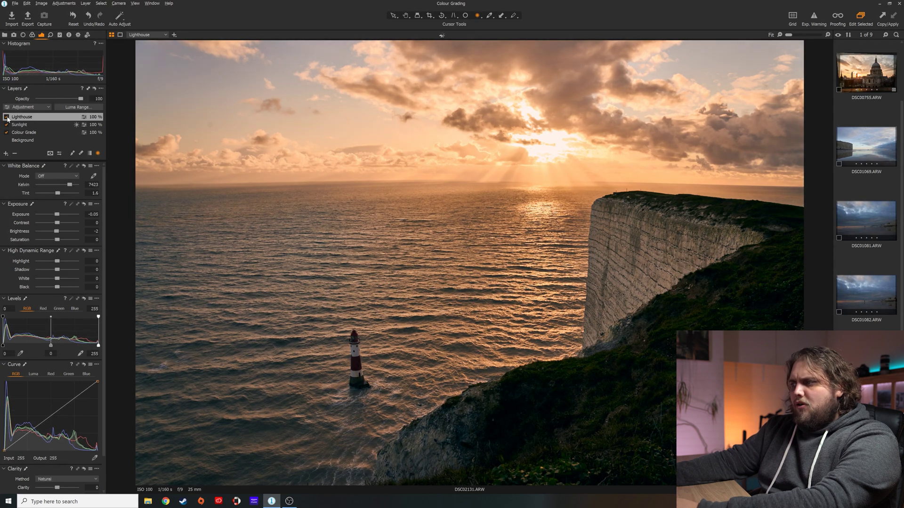
{"action": "left_click", "coordinate": [6, 117]}
{"action": "left_click", "coordinate": [7, 117]}
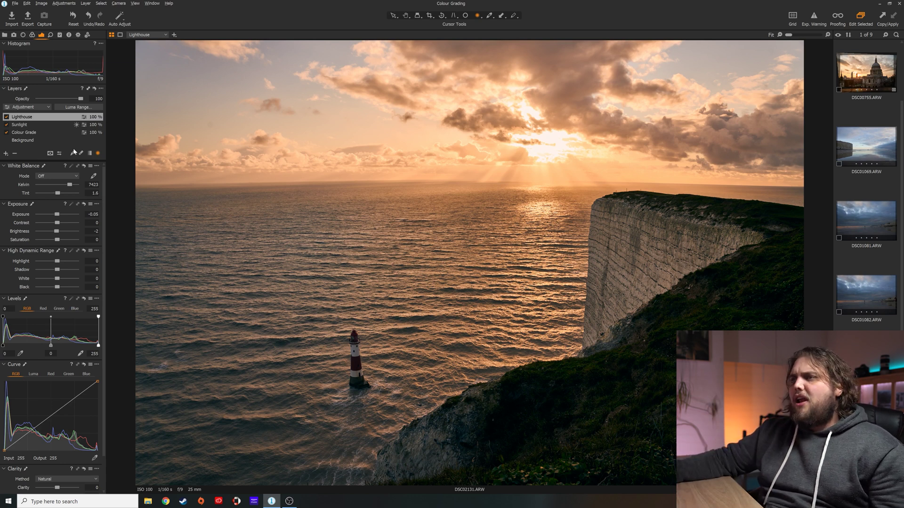
Add another adjustment layer above Lighthouse and name it Clouds
{"action": "left_click", "coordinate": [5, 154]}
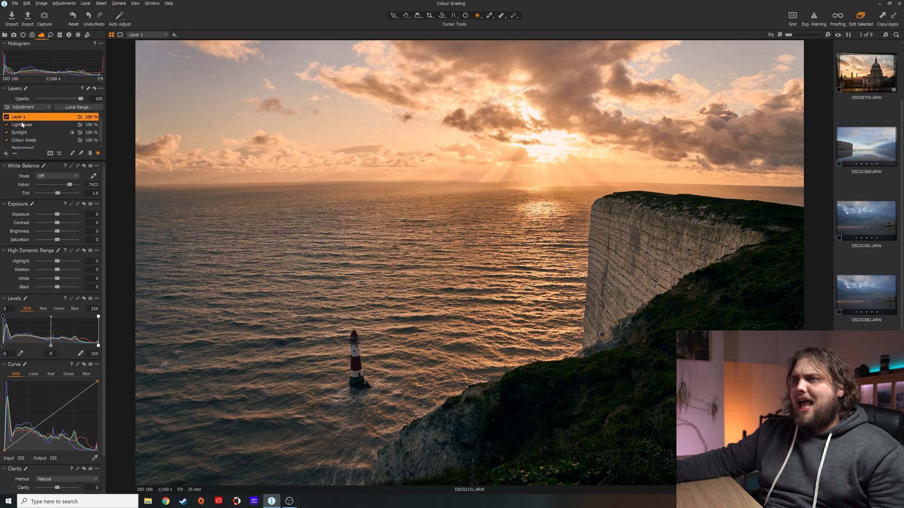
{"action": "type", "text": "Clouds"}
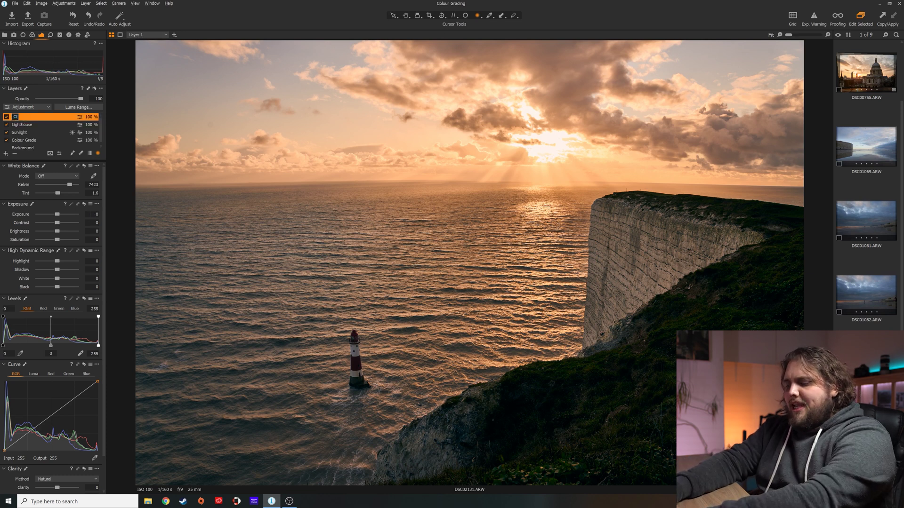
{"action": "key", "text": "Return"}
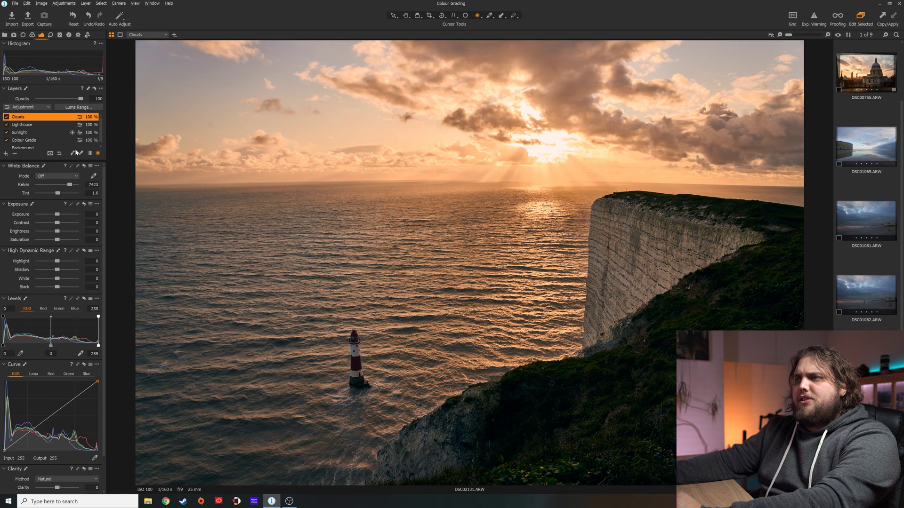
Draw a linear gradient mask on the Clouds layer that covers the sky and fades out at the horizon, checking it with the mask overlay
{"action": "left_click", "coordinate": [90, 154]}
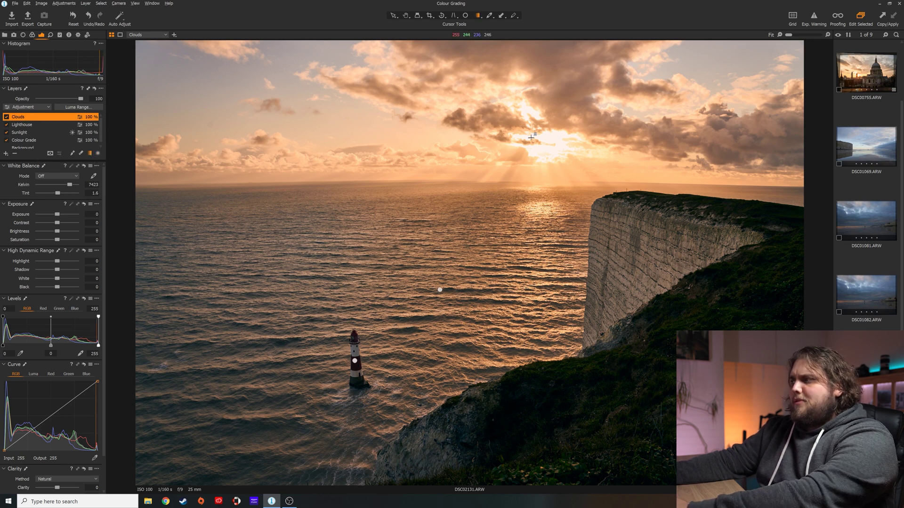
{"action": "left_click_drag", "start_coordinate": [518, 124], "coordinate": [516, 200]}
{"action": "right_click", "coordinate": [517, 159]}
{"action": "key", "text": "Escape"}
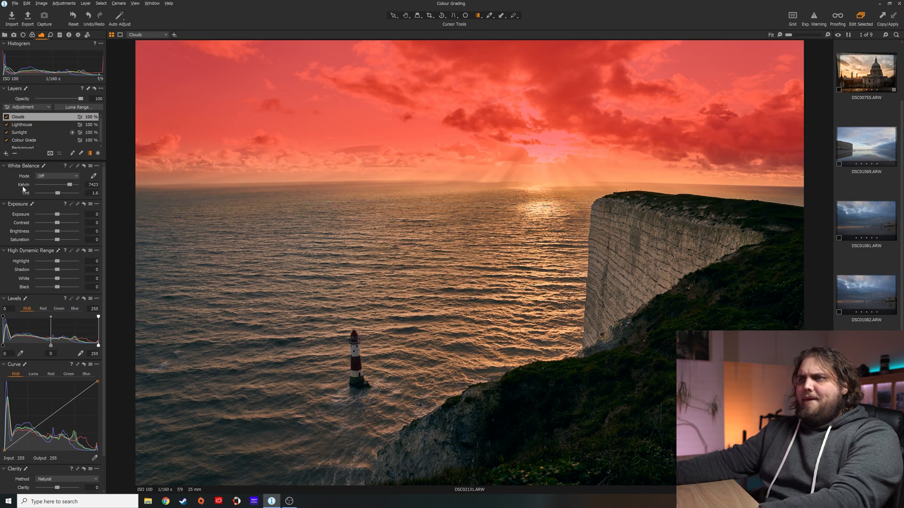
{"action": "key", "text": "m"}
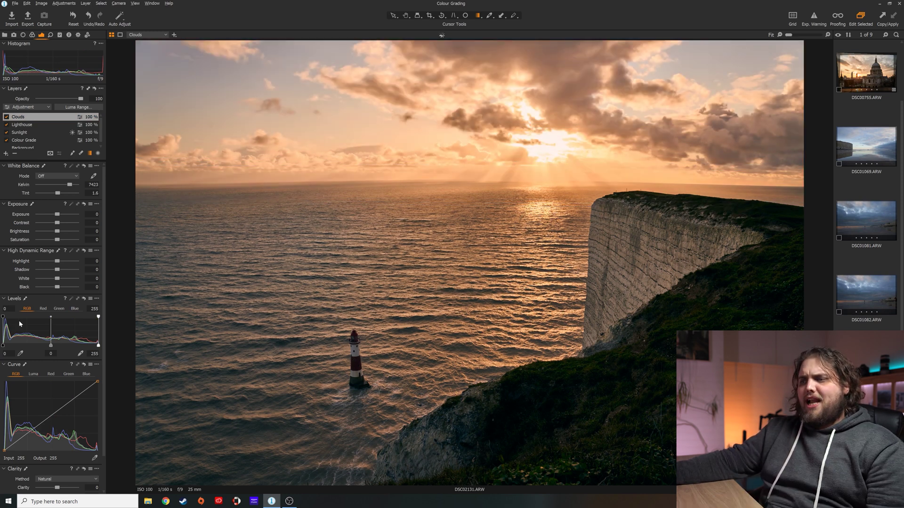
Set the Clouds layer's clarity to 56 and structure to 40
{"action": "scroll", "coordinate": [28, 366], "scroll_direction": "down", "scroll_amount": 1}
{"action": "scroll", "coordinate": [38, 377], "scroll_direction": "down", "scroll_amount": 1}
{"action": "left_click_drag", "start_coordinate": [58, 450], "coordinate": [69, 452]}
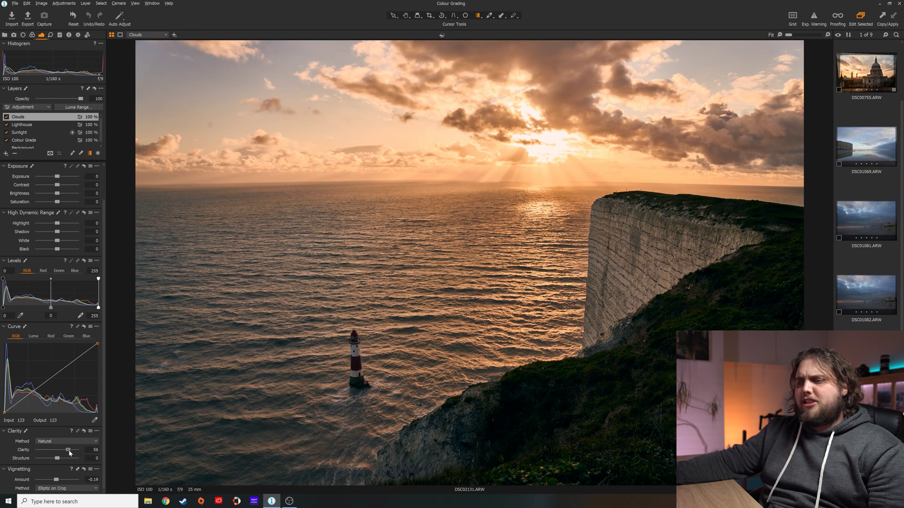
{"action": "left_click_drag", "start_coordinate": [57, 459], "coordinate": [66, 459]}
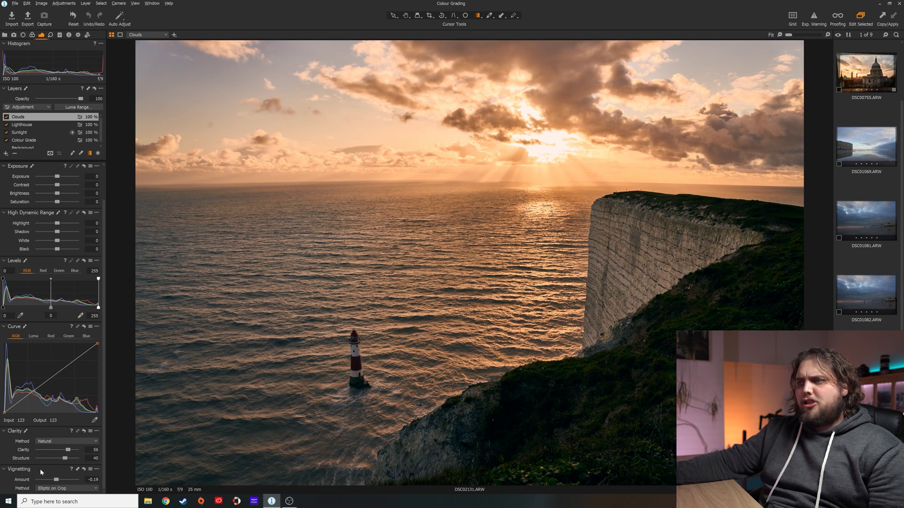
Try a cooler white balance on the Clouds layer, settle on a warm Kelvin of 10201, and set saturation to 18
{"action": "scroll", "coordinate": [29, 234], "scroll_direction": "up", "scroll_amount": 2}
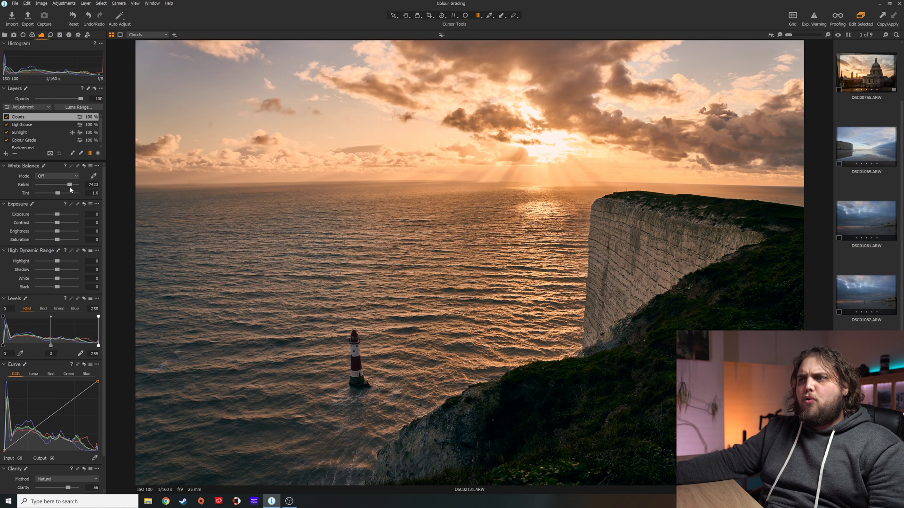
{"action": "left_click_drag", "start_coordinate": [70, 185], "coordinate": [62, 186]}
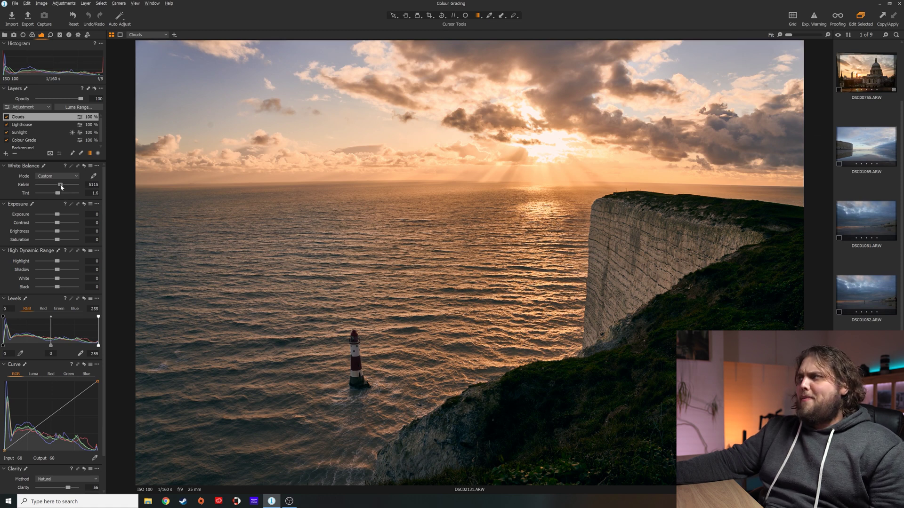
{"action": "left_click_drag", "start_coordinate": [61, 187], "coordinate": [73, 188]}
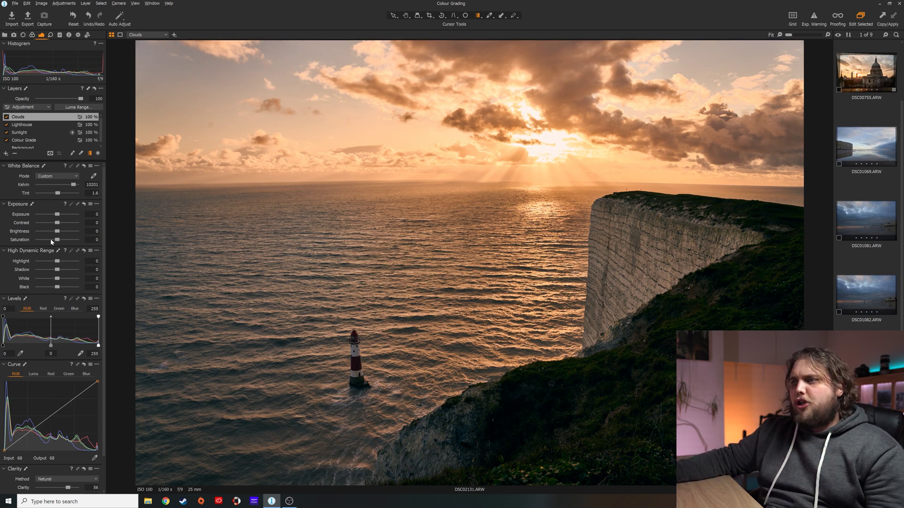
{"action": "left_click_drag", "start_coordinate": [57, 240], "coordinate": [61, 241]}
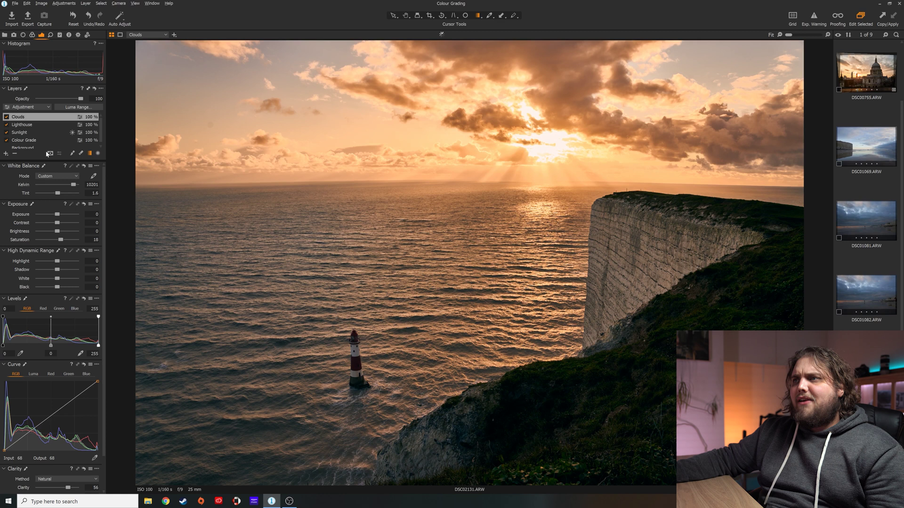
Shift the hue of the orange tones on the Clouds layer to -10.5 in the basic Color Editor
{"action": "left_click", "coordinate": [32, 35]}
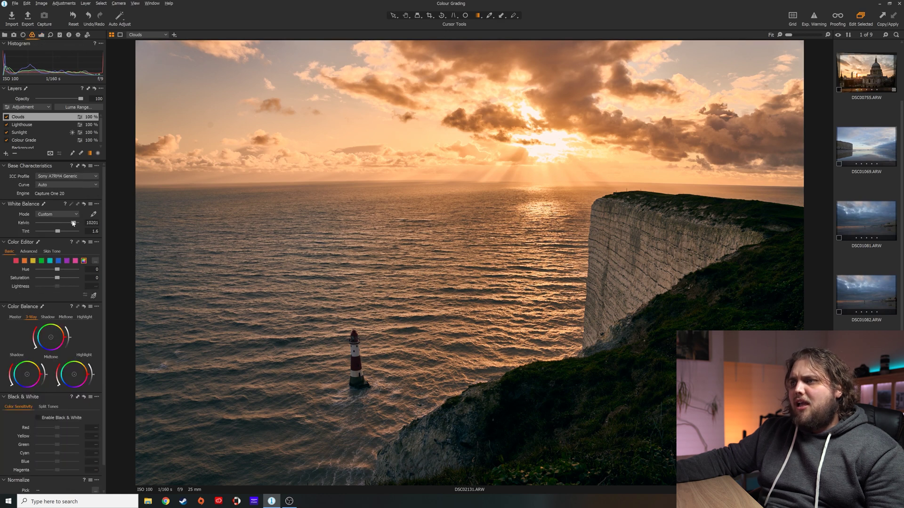
{"action": "mouse_move", "coordinate": [56, 269]}
{"action": "left_mouse_down"}
{"action": "mouse_move", "coordinate": [42, 271]}
{"action": "mouse_move", "coordinate": [50, 273]}
{"action": "left_mouse_up"}
{"action": "double_click", "coordinate": [51, 270]}
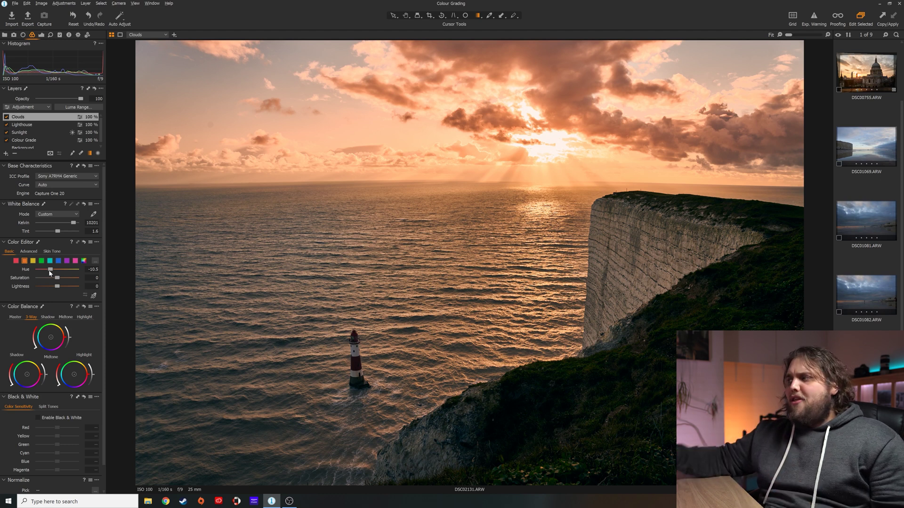
{"action": "key", "text": "g"}
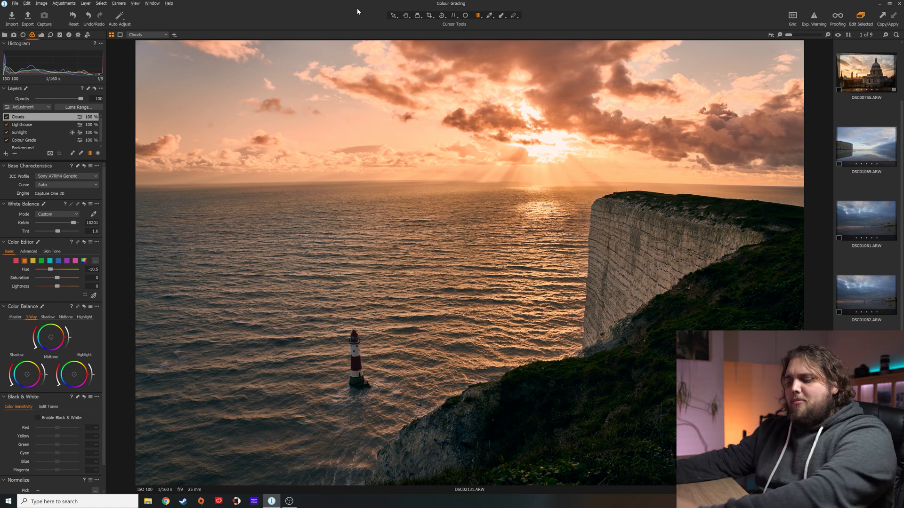
Reset all adjustments to view the original photo, and undo the reset to restore the grade
{"action": "left_click", "coordinate": [72, 17]}
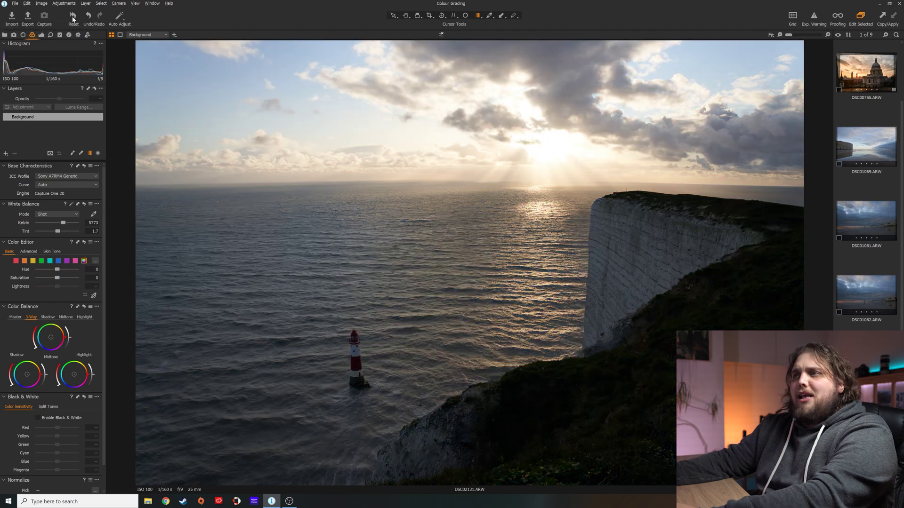
{"action": "key", "text": "ctrl+z"}
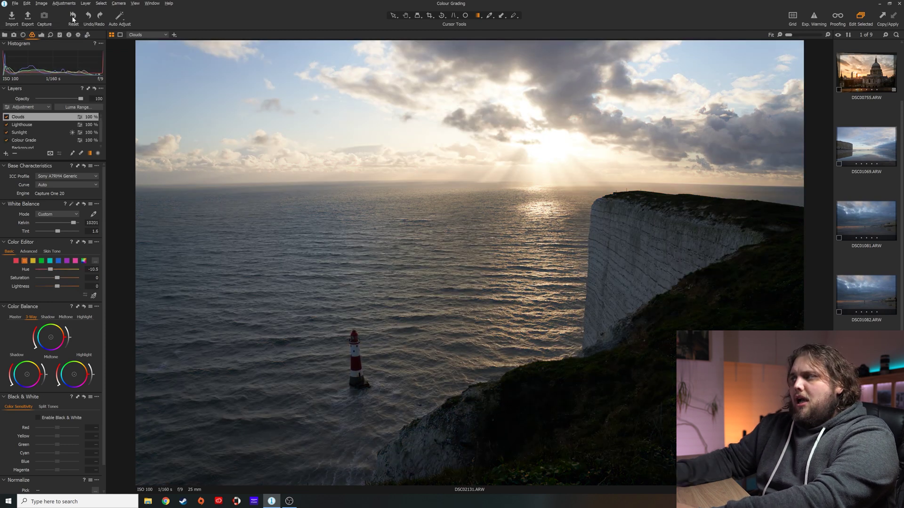